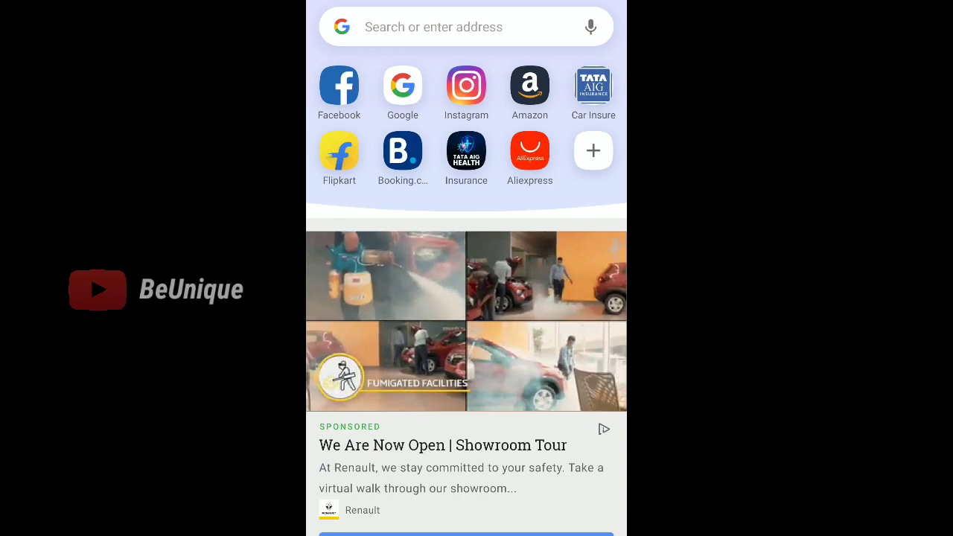
drag(594, 277, 593, 254)
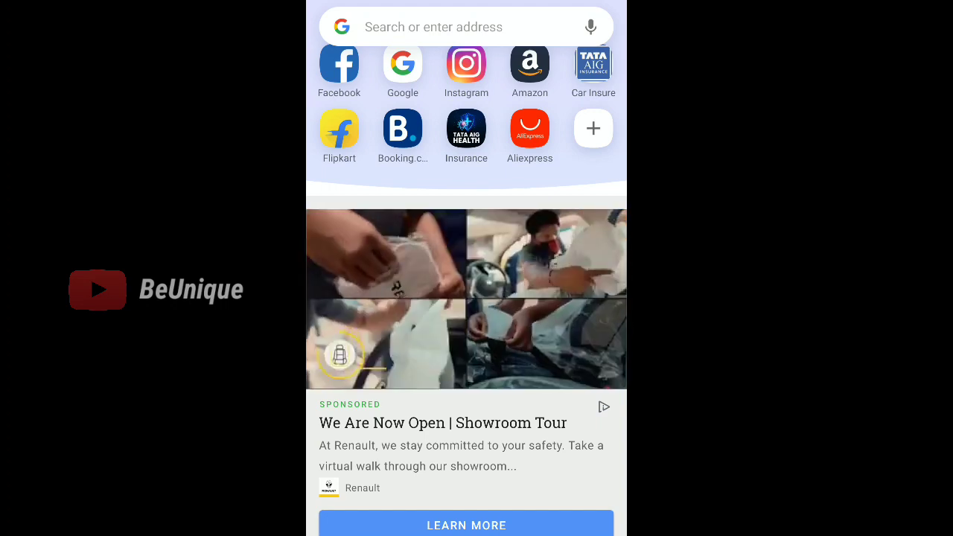
scroll(466, 290, up, 1)
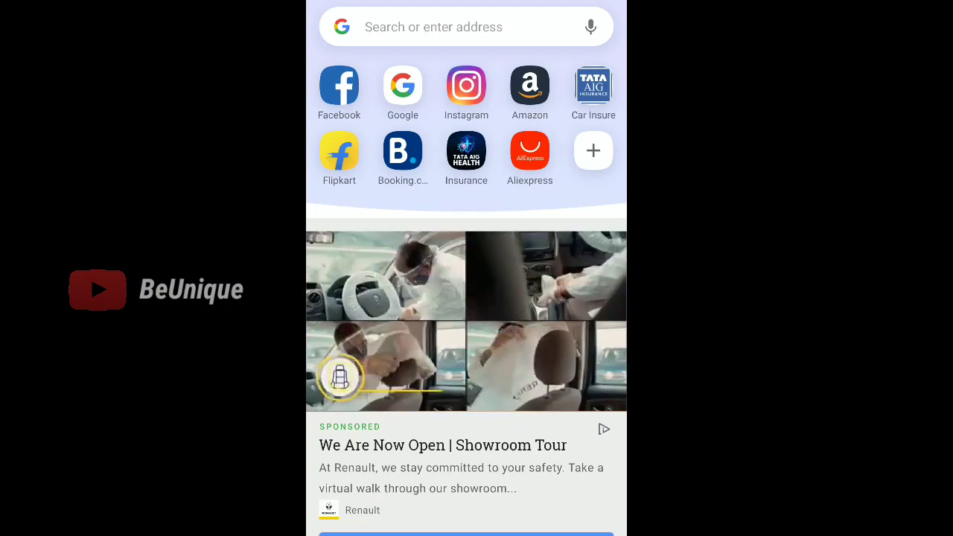
click(433, 26)
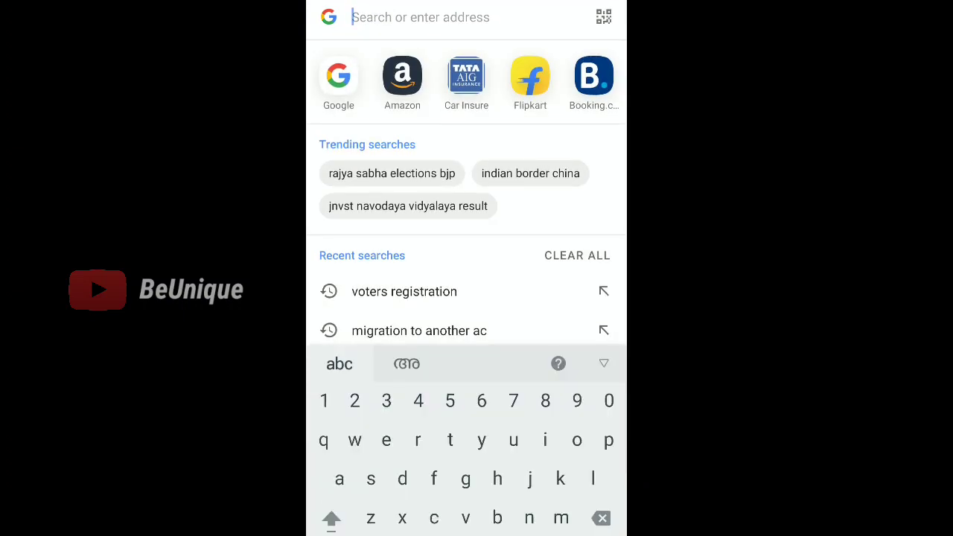
text(www)
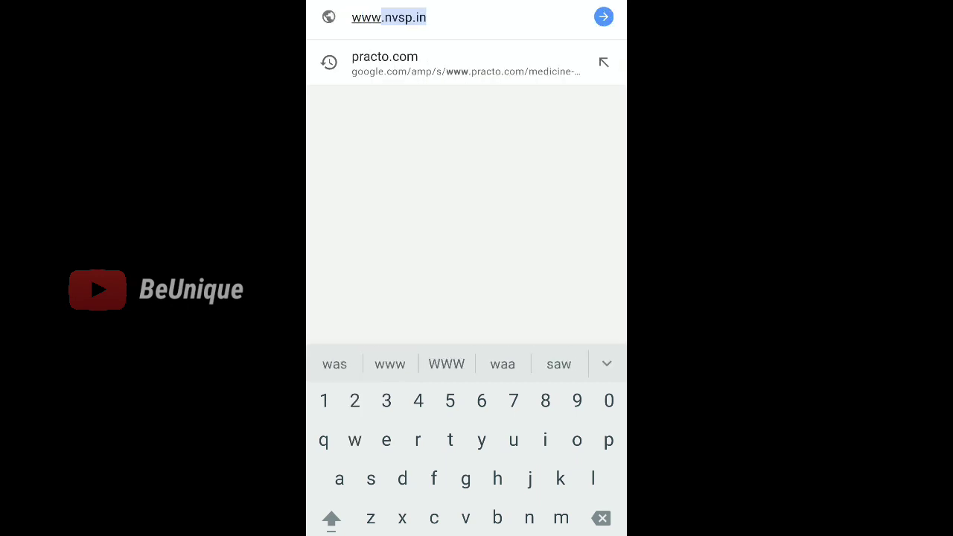
text(.nvs)
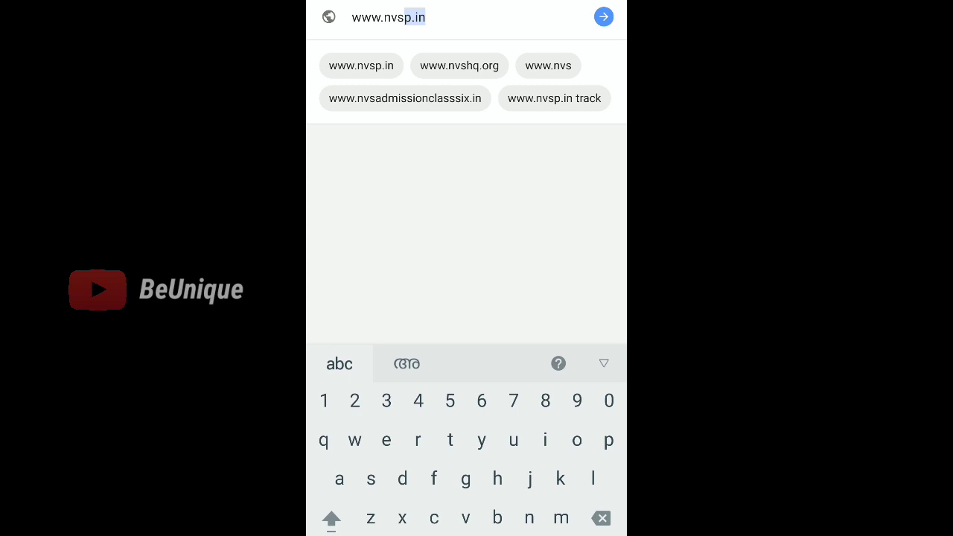
text(p.i)
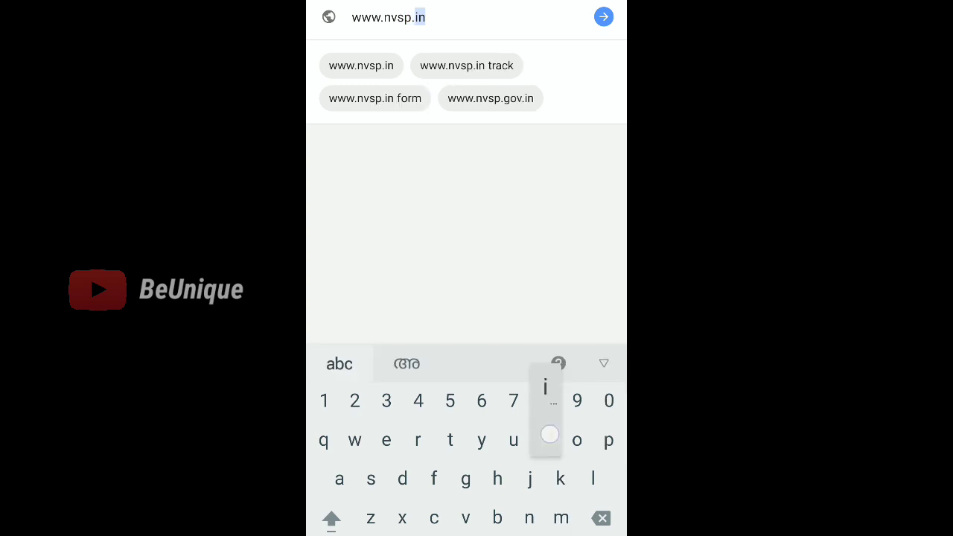
text(n)
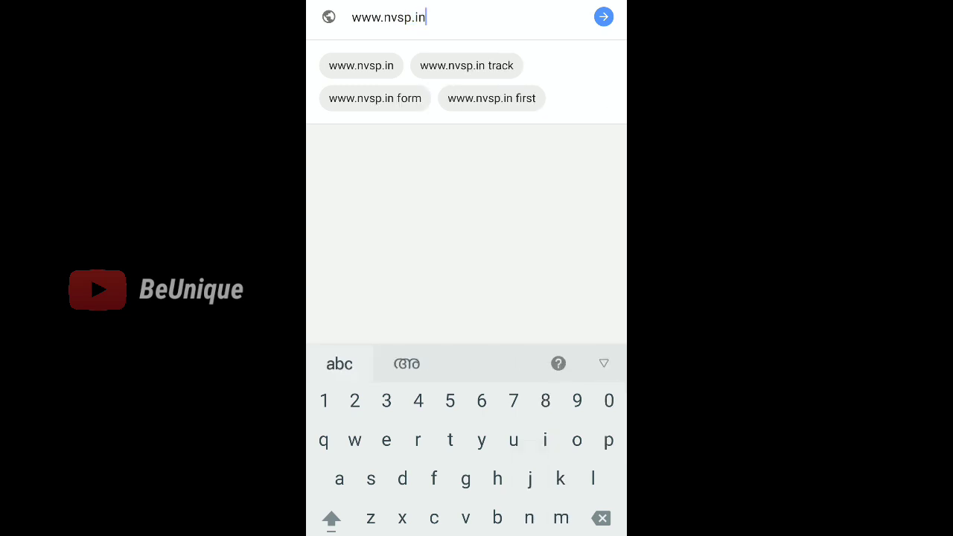
key(Return)
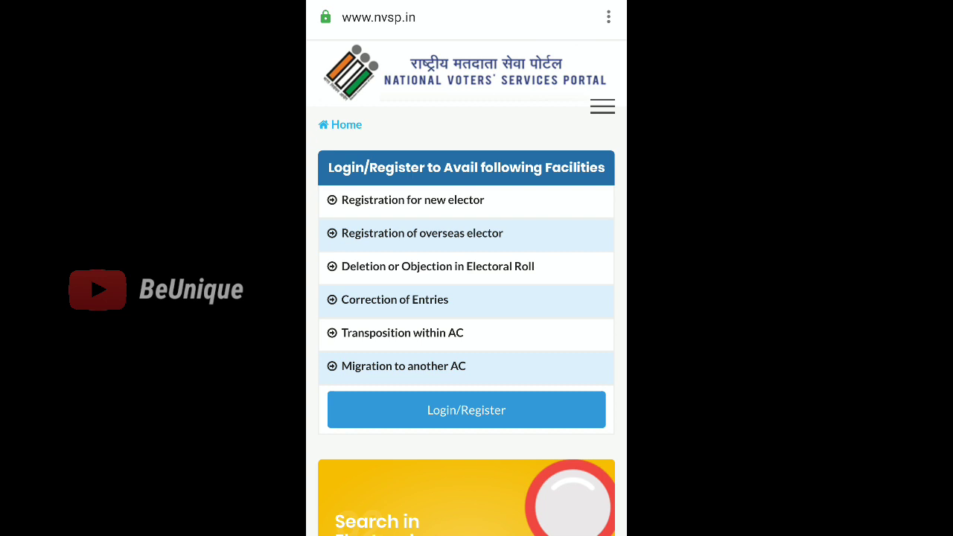
Step: Scroll past the portal's facilities list and open the Login/Register page
drag(612, 282, 613, 266)
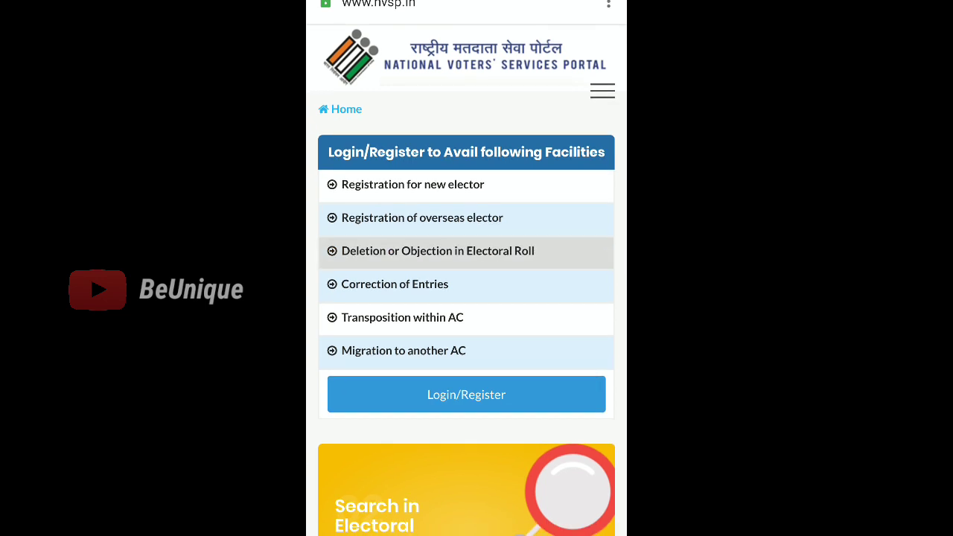
drag(573, 196, 589, 180)
drag(572, 227, 582, 198)
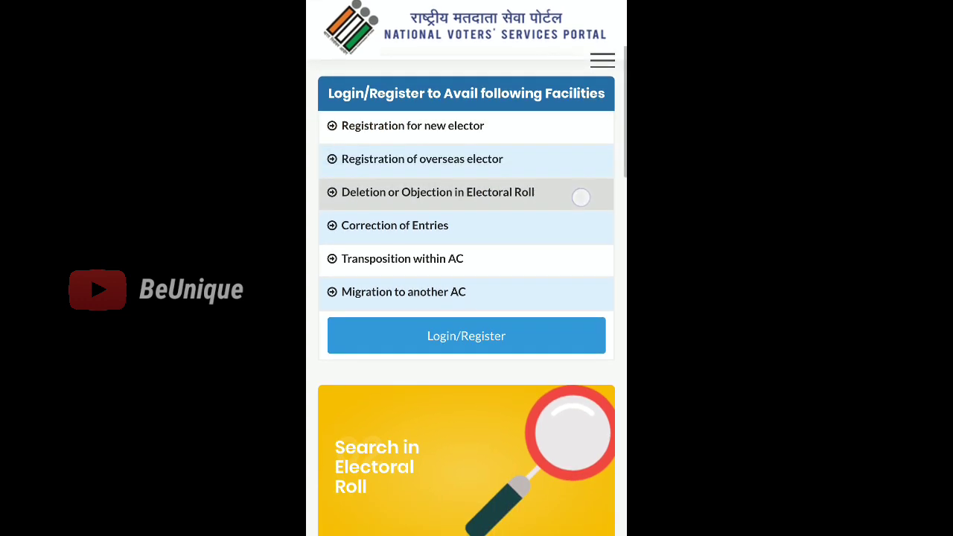
drag(512, 234, 528, 215)
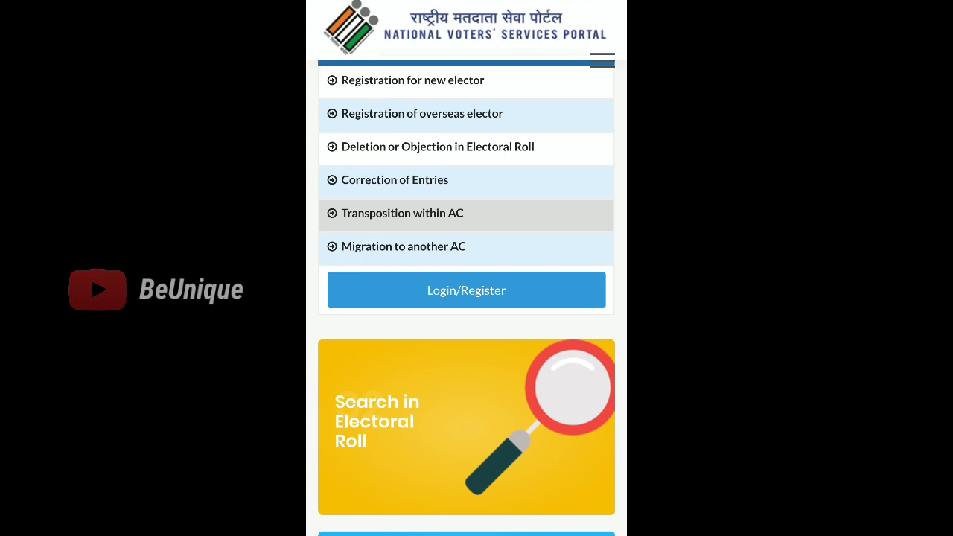
drag(588, 198, 593, 165)
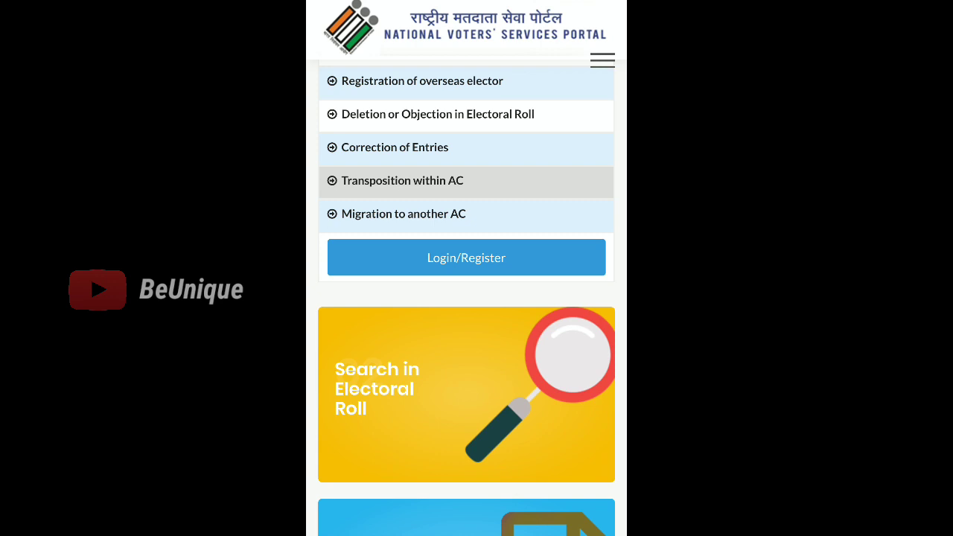
scroll(577, 164, down, 2)
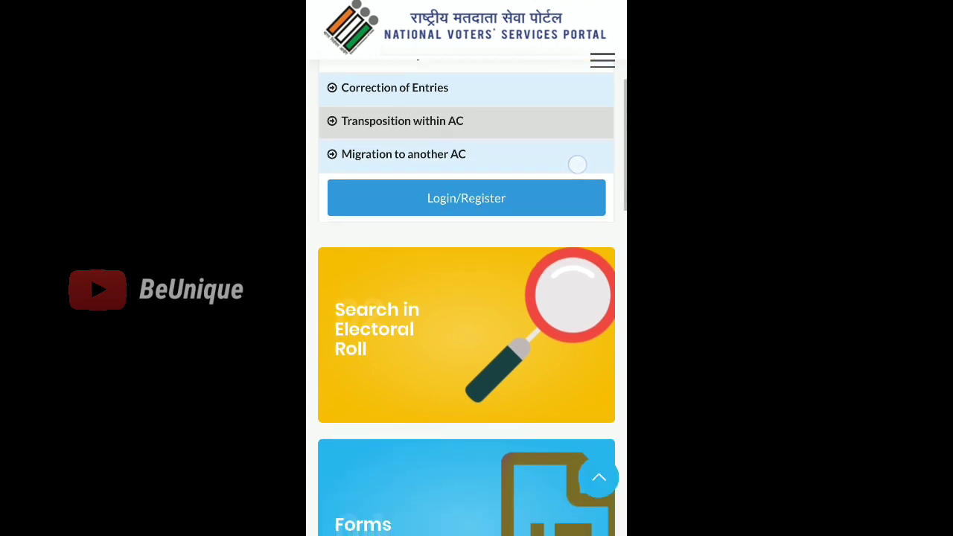
click(529, 198)
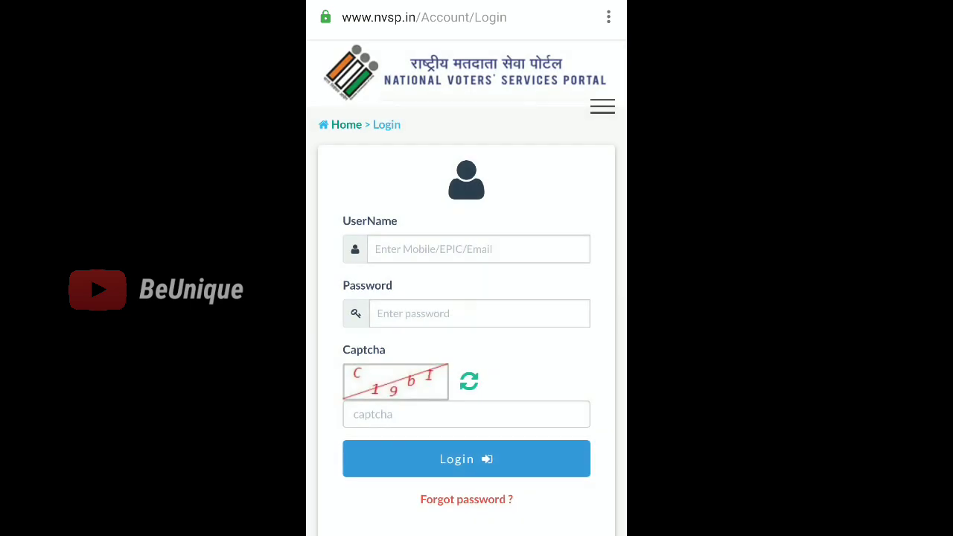
Step: Open the new-user registration form and enter the applicant's mobile number
scroll(622, 254, down, 1)
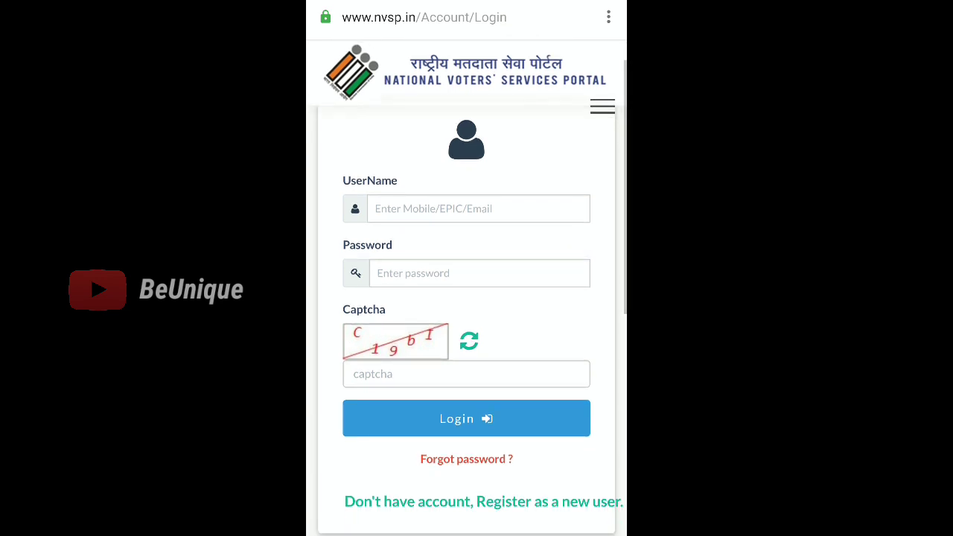
scroll(570, 277, down, 2)
scroll(563, 294, down, 3)
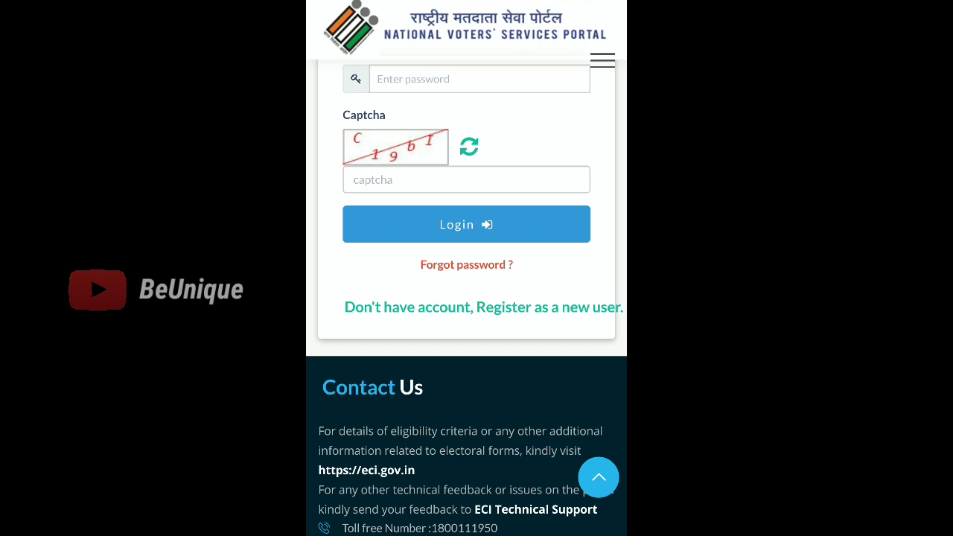
click(550, 306)
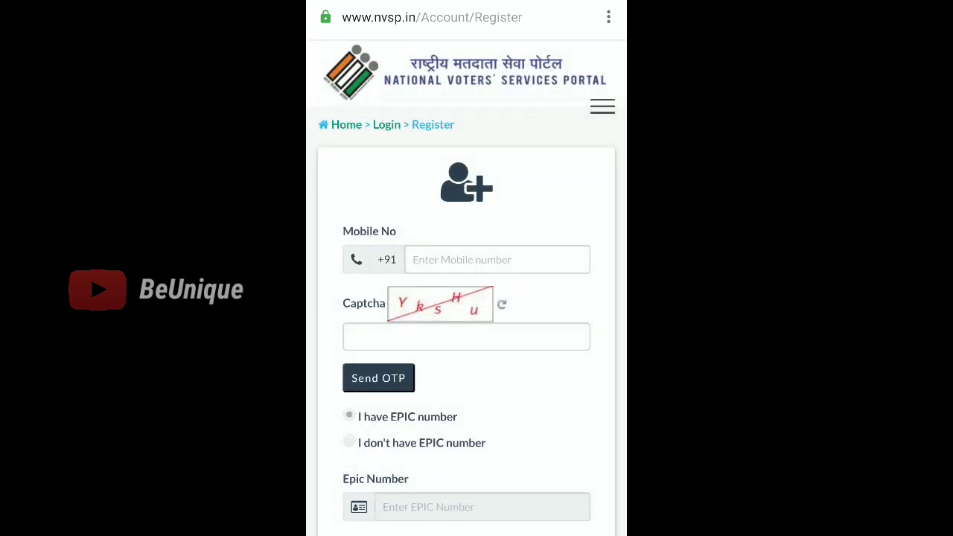
click(511, 258)
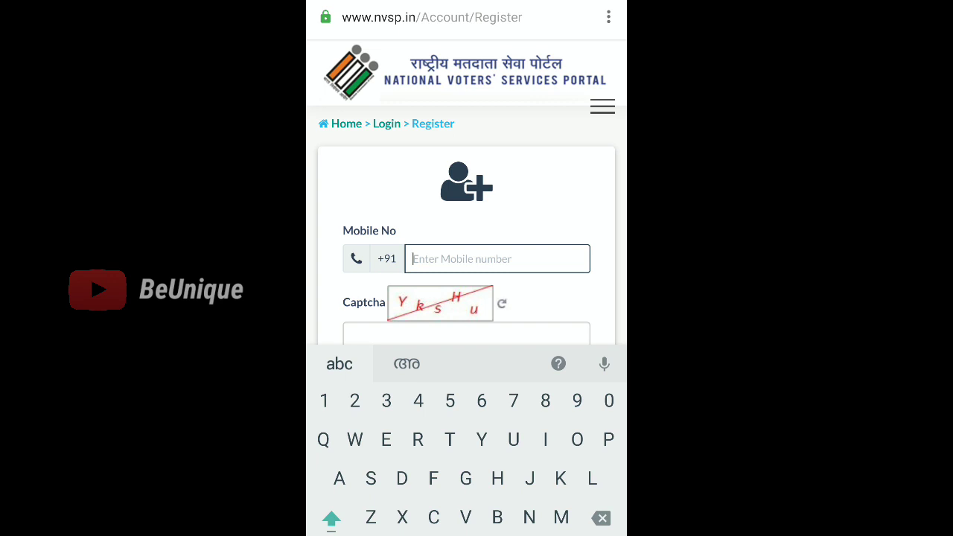
drag(598, 353, 593, 305)
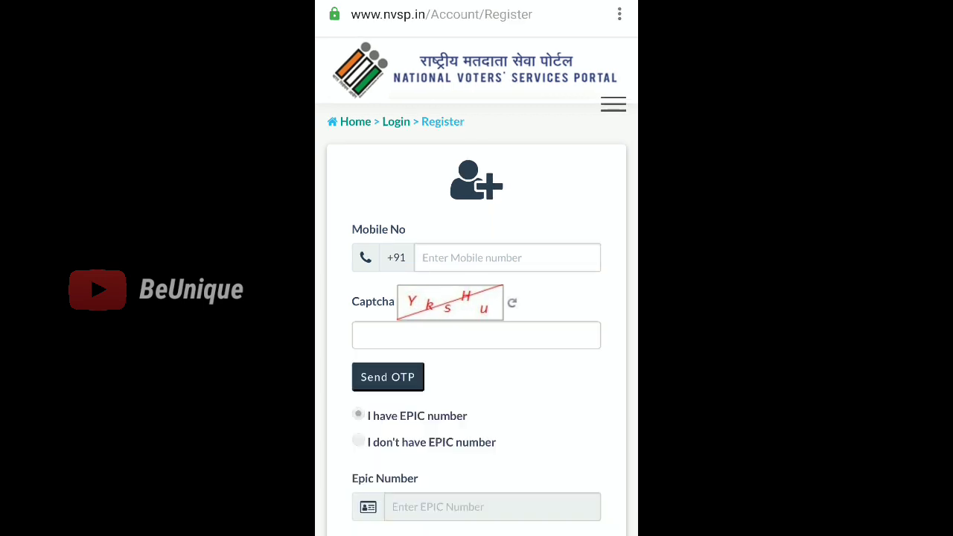
click(546, 259)
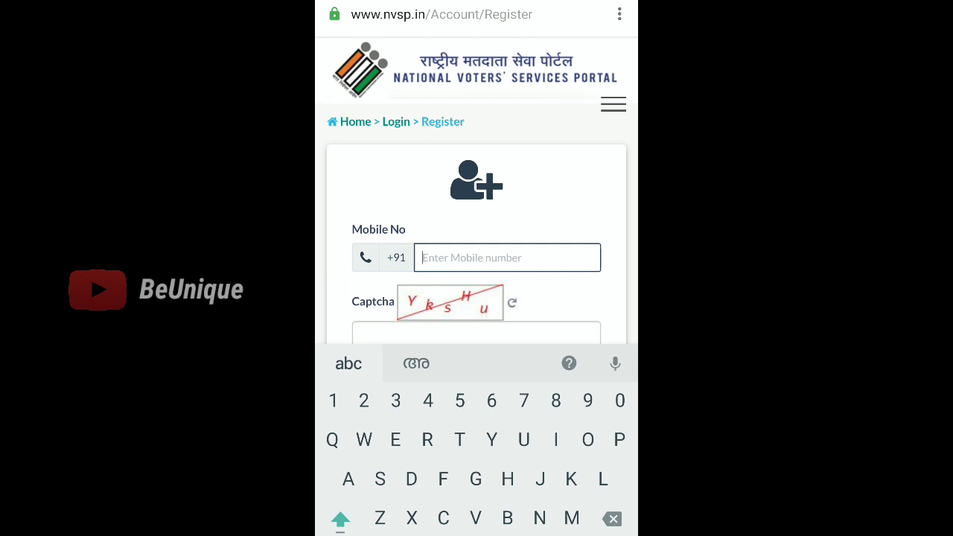
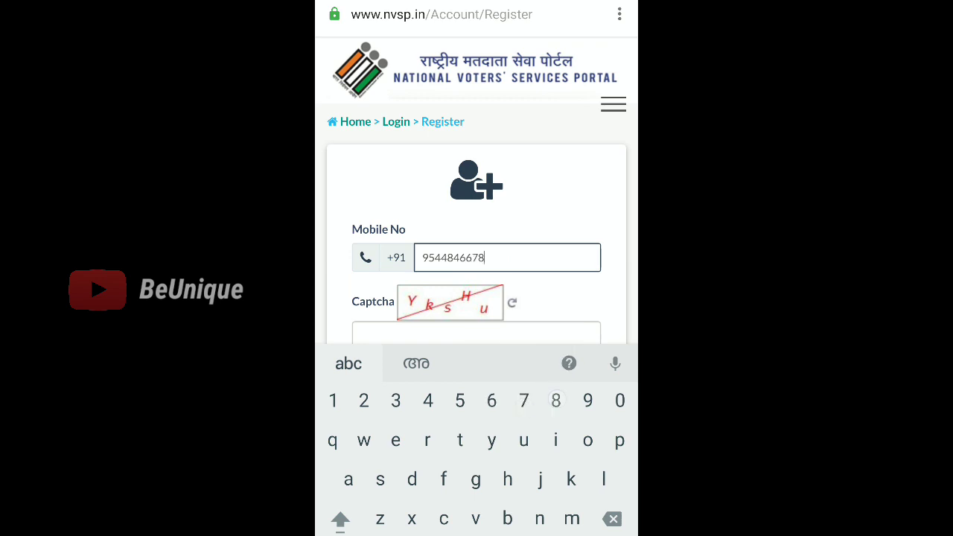
Step: Refresh the captcha image and type the new captcha in capital letters
scroll(343, 215, down, 2)
click(375, 246)
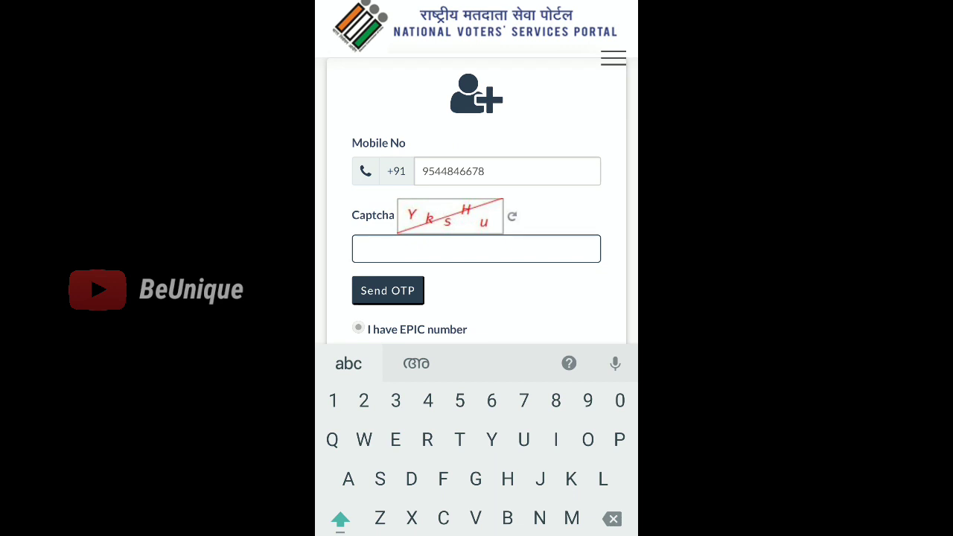
click(512, 216)
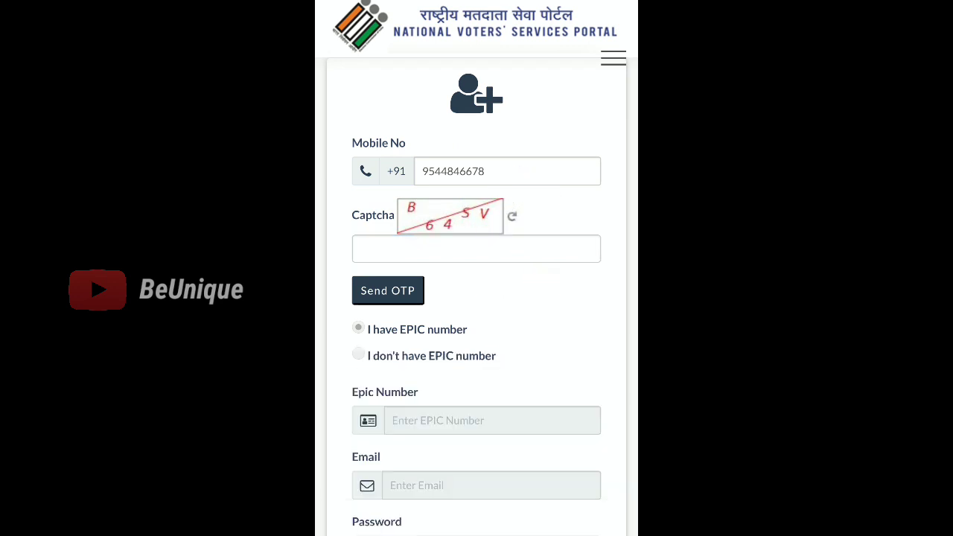
click(517, 251)
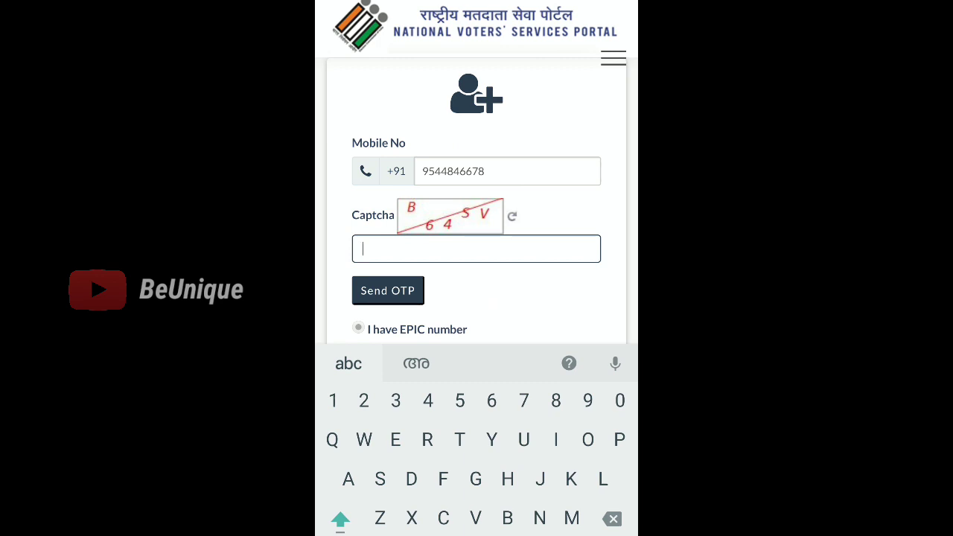
text(B6)
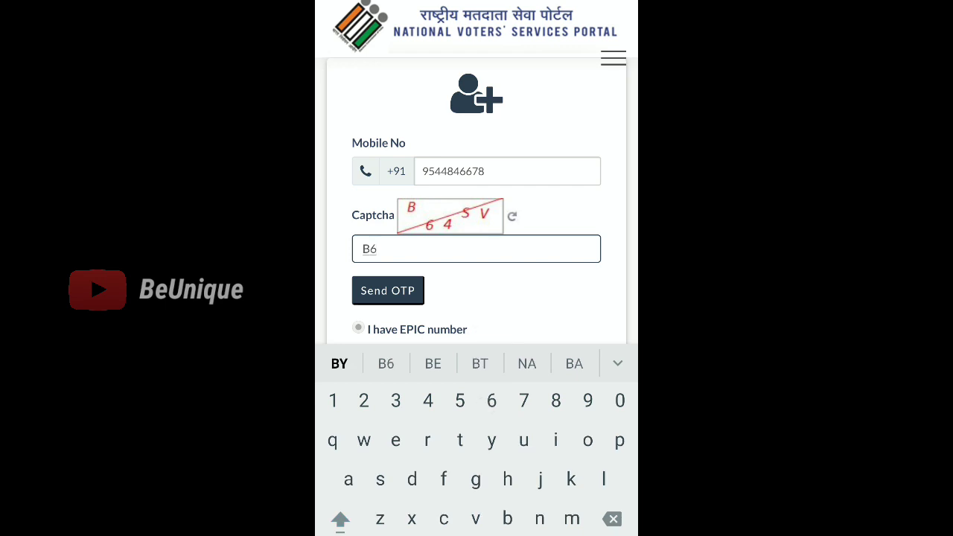
click(339, 519)
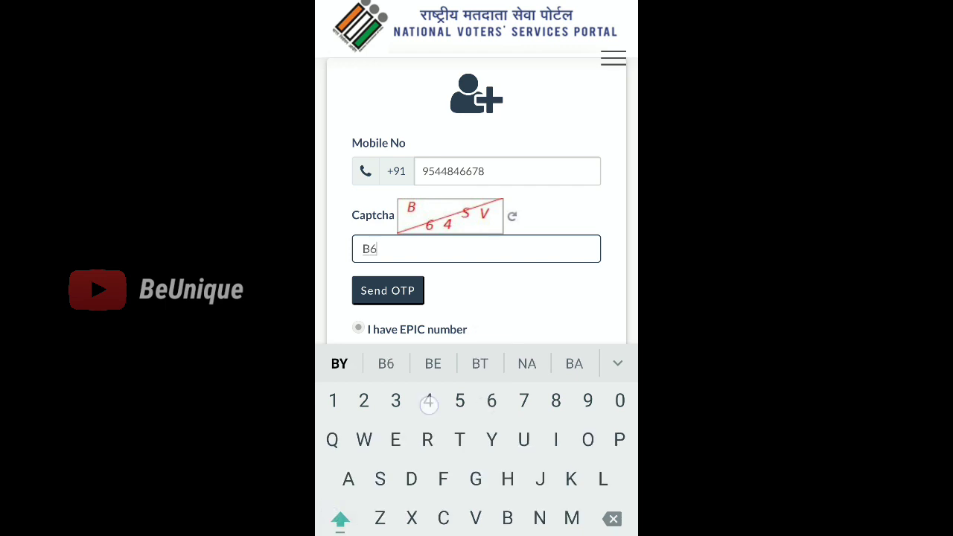
text(4)
click(339, 519)
text(S)
click(339, 519)
text(V)
Step: Send a one-time code to the entered mobile number
scroll(476, 223, down, 3)
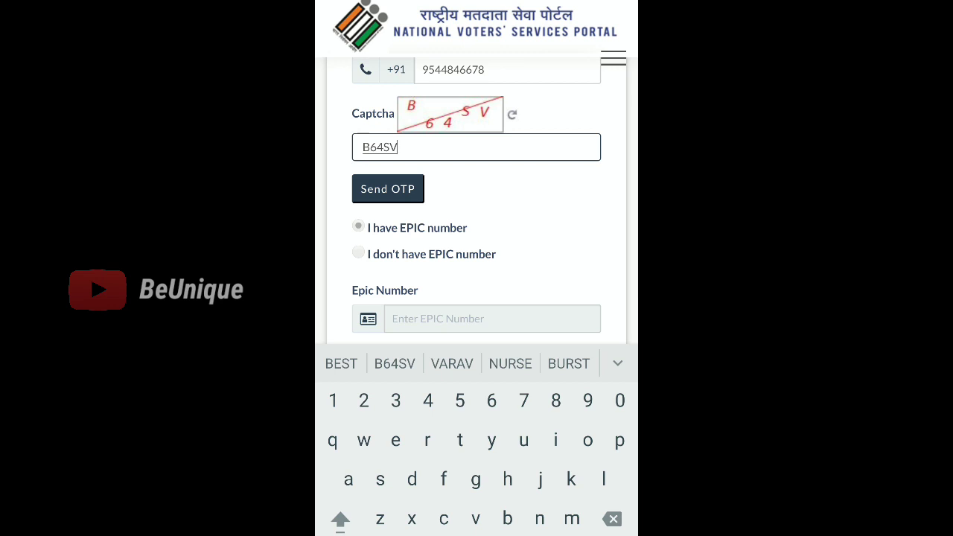
click(467, 252)
click(369, 257)
click(387, 189)
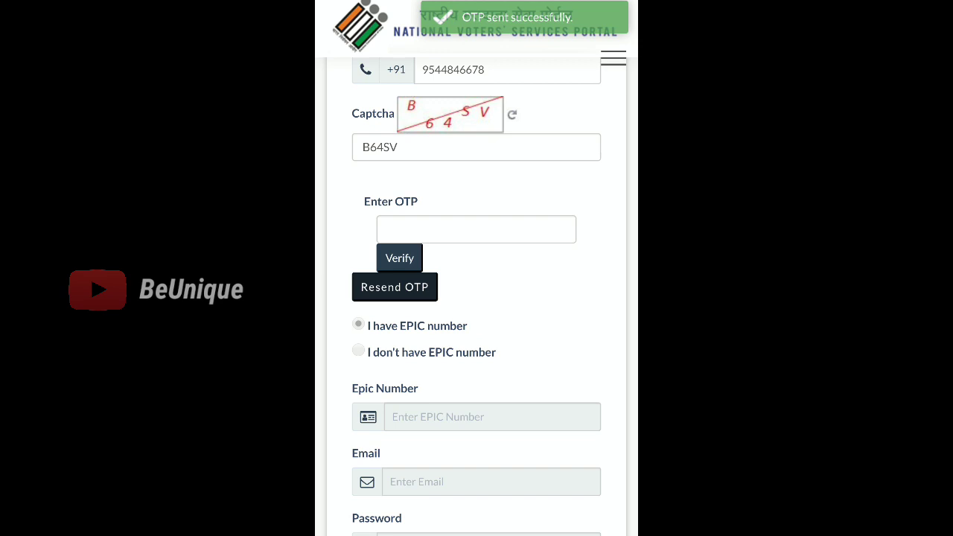
Step: Enter and verify the received OTP, then choose 'I don't have EPIC number'
click(537, 227)
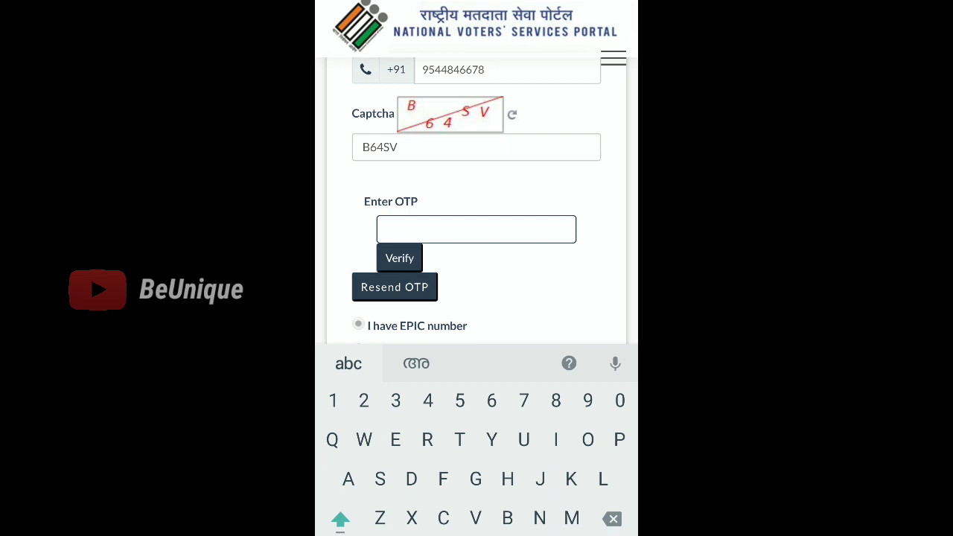
scroll(476, 201, down, 3)
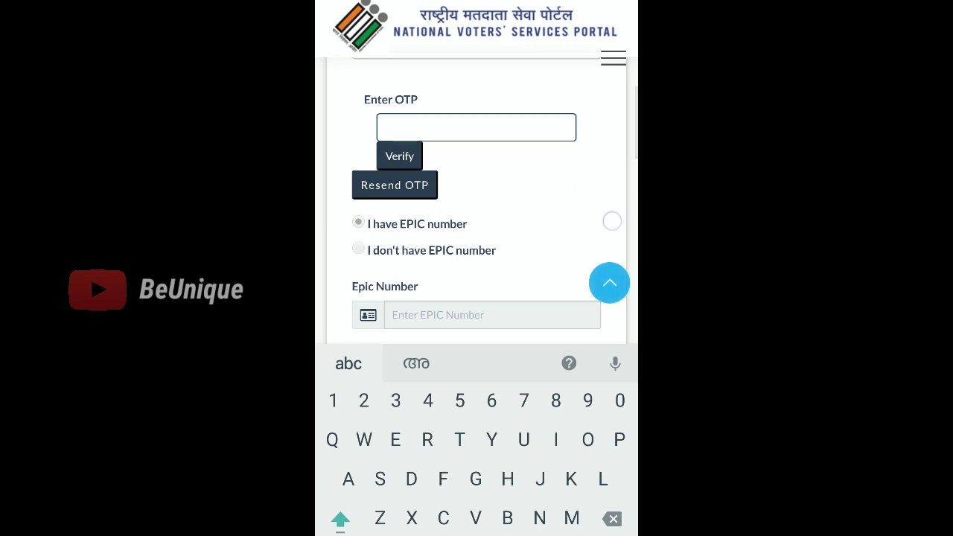
scroll(477, 202, down, 2)
scroll(590, 187, up, 3)
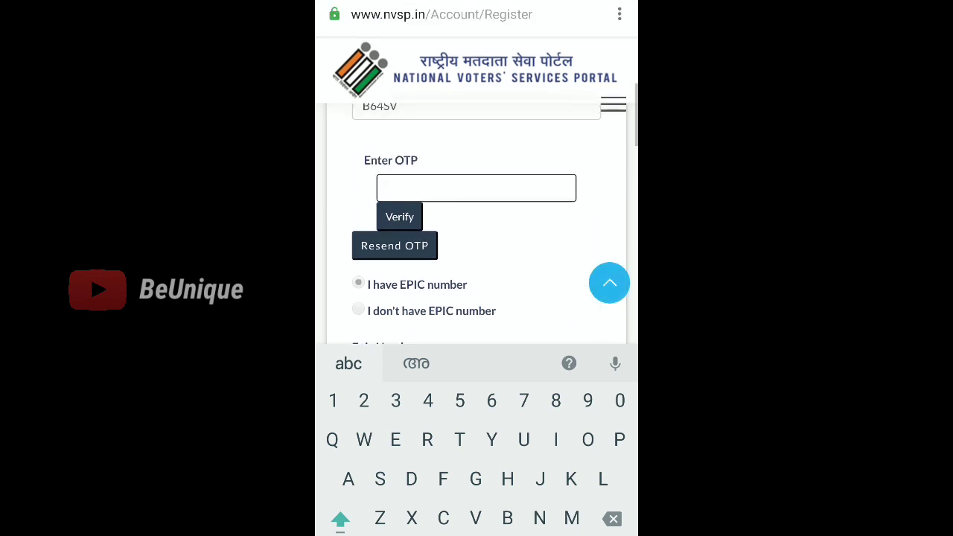
click(534, 189)
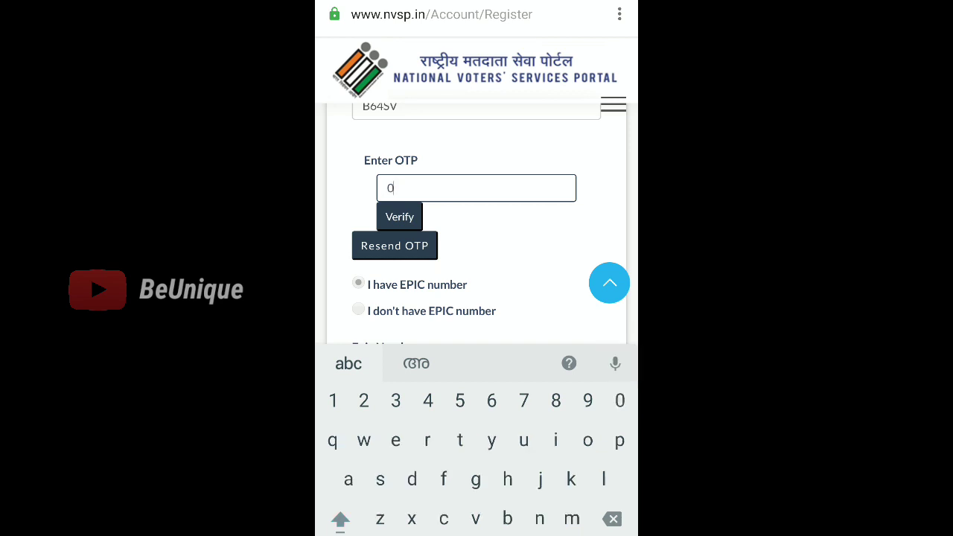
click(399, 217)
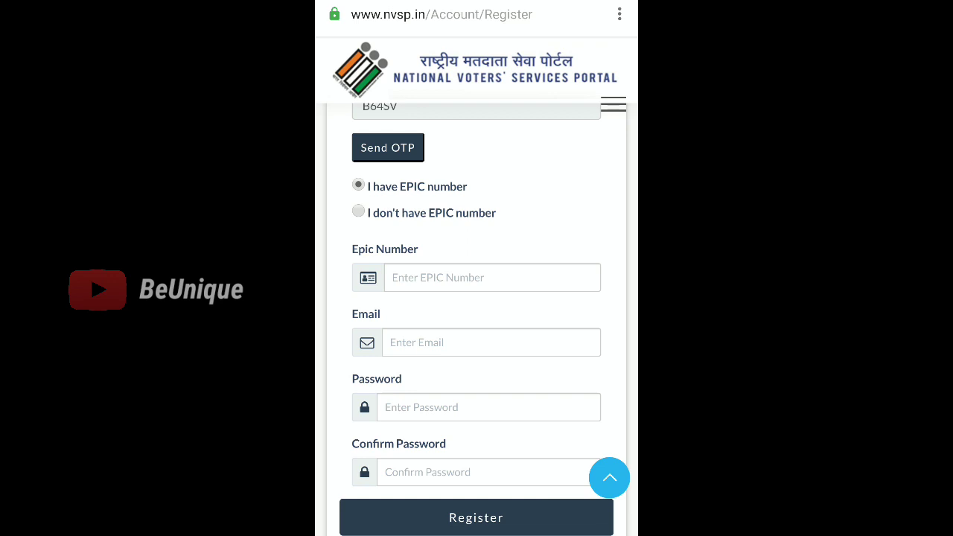
click(358, 211)
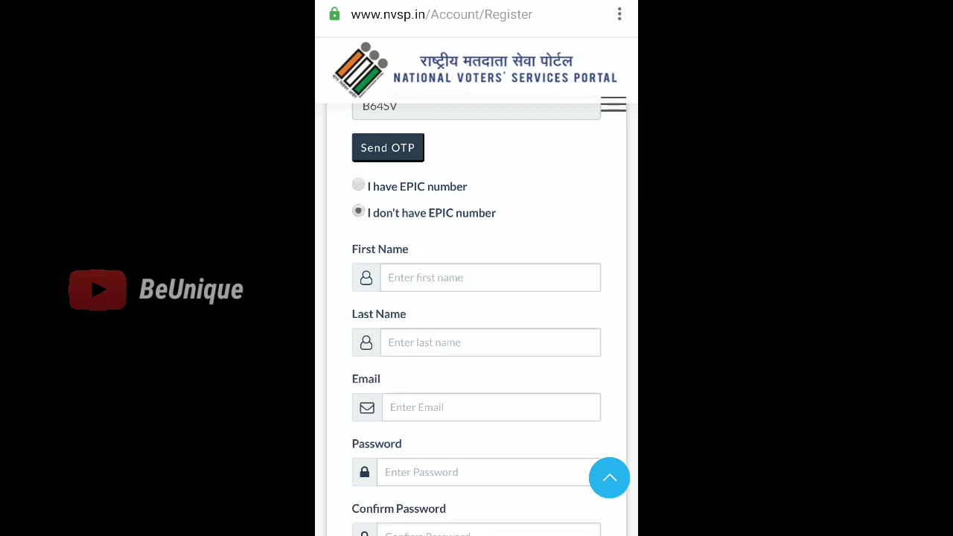
Step: Enter the applicant's first name and review the remaining registration fields
scroll(579, 166, down, 1)
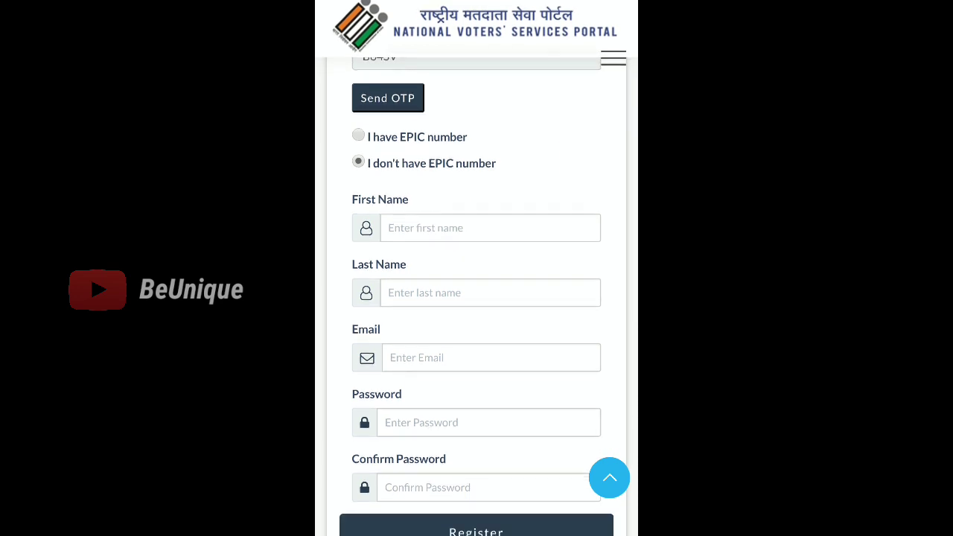
click(453, 231)
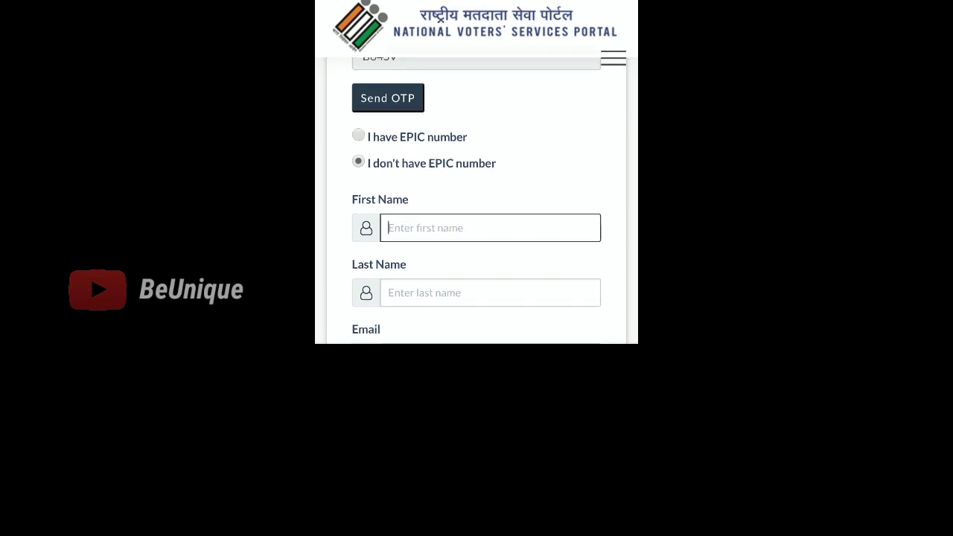
text(Shah)
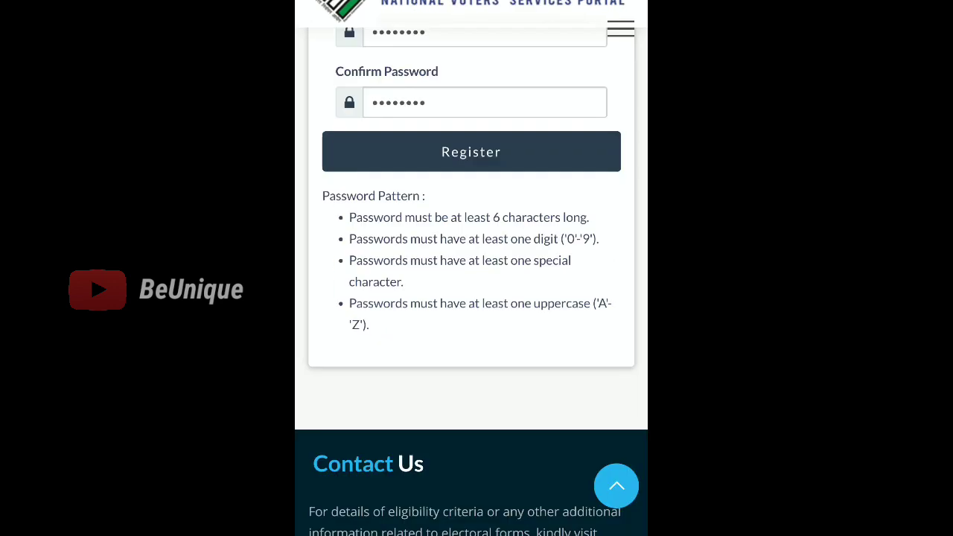
drag(622, 172, 609, 209)
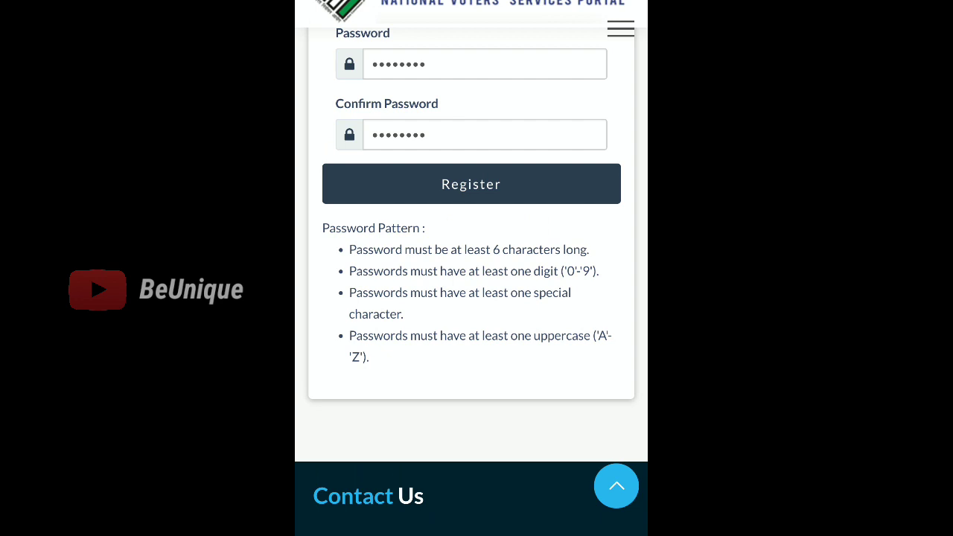
drag(612, 222, 619, 179)
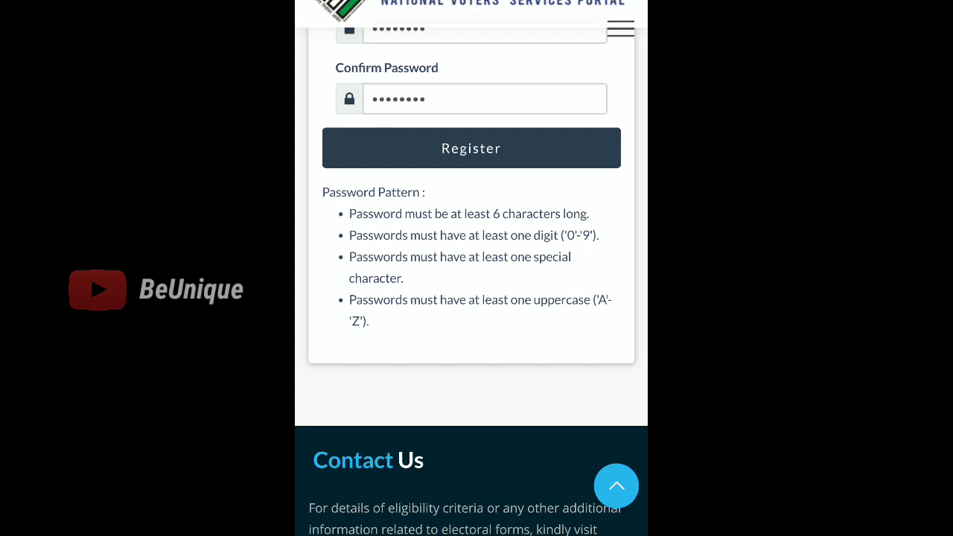
scroll(620, 196, down, 1)
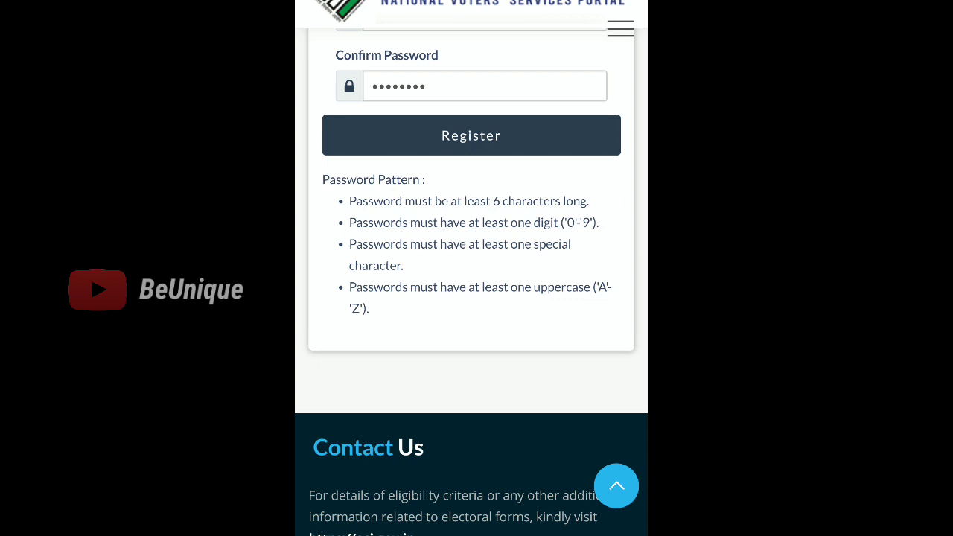
scroll(619, 216, down, 1)
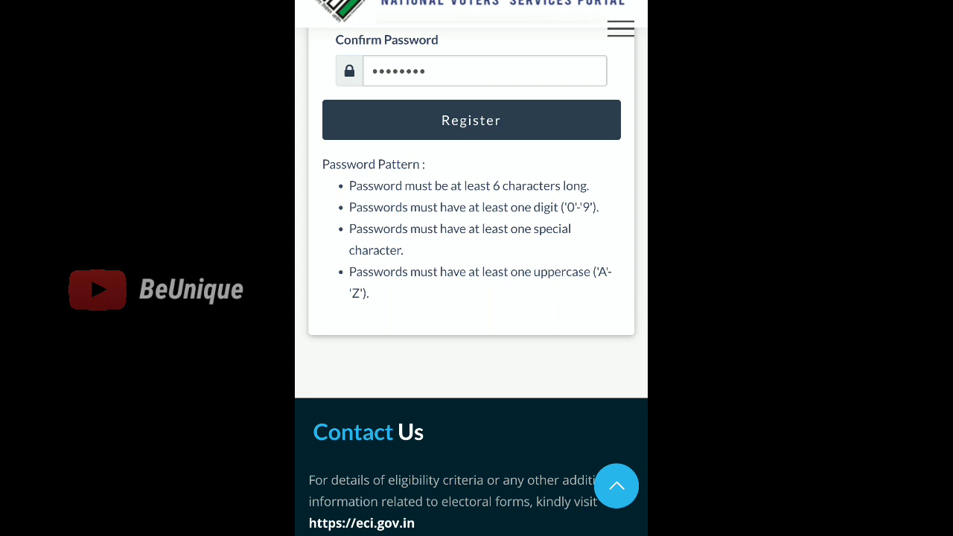
scroll(626, 173, down, 1)
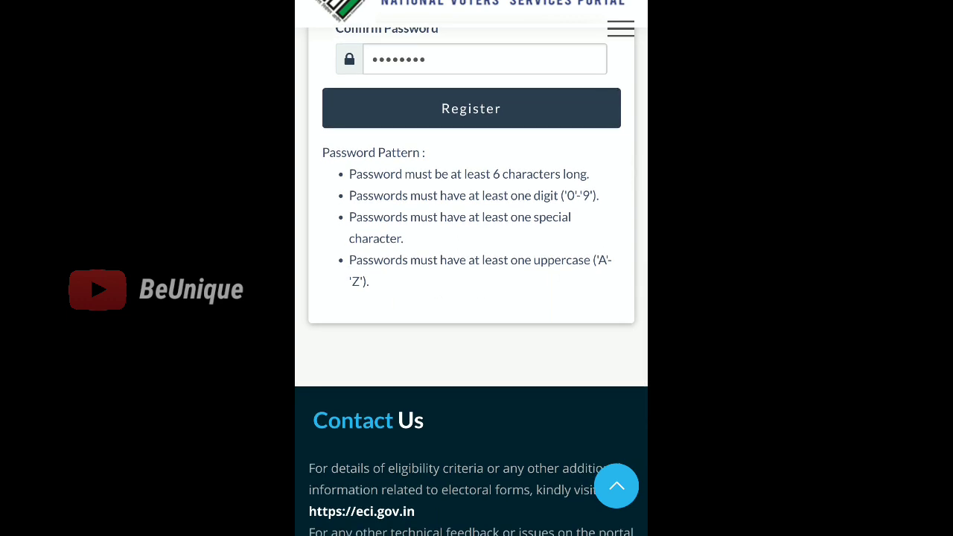
scroll(587, 200, up, 1)
Step: Fix the first-name and empty last-name errors, then submit the registration
click(557, 143)
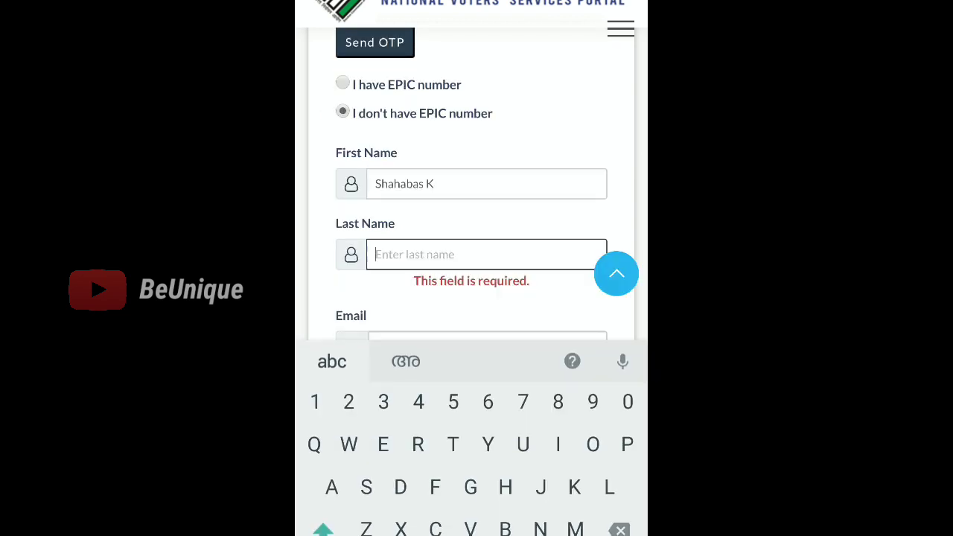
click(432, 195)
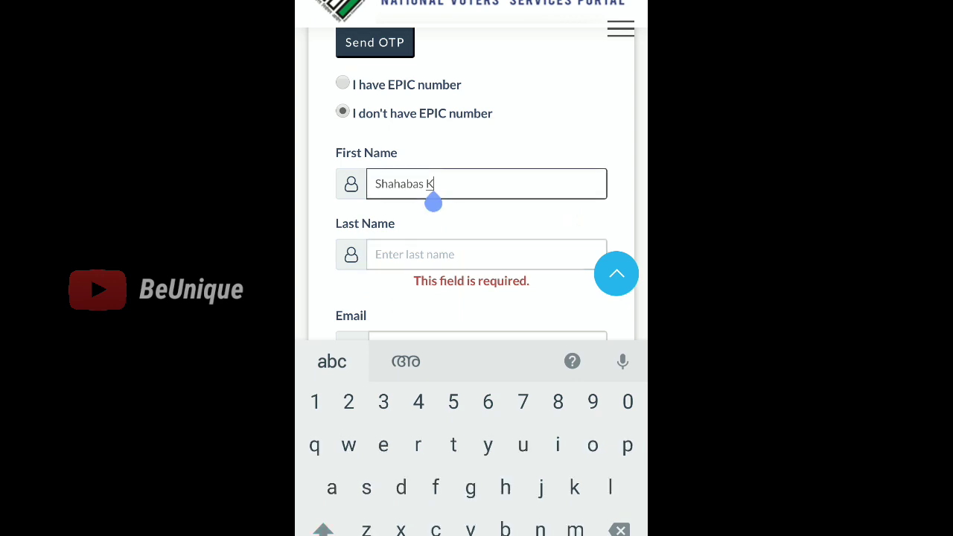
key(BackSpace)
key(BackSpace)
click(417, 254)
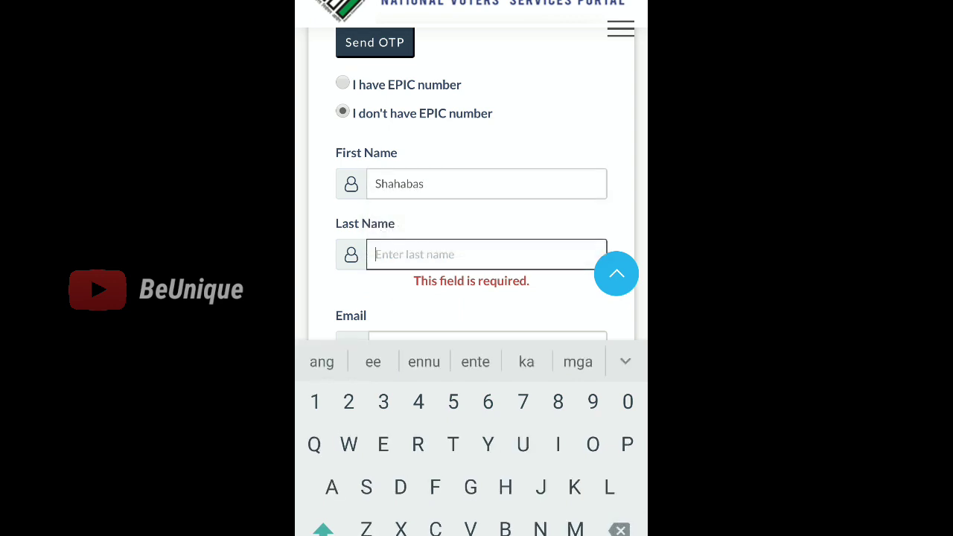
text(K)
scroll(574, 251, down, 10)
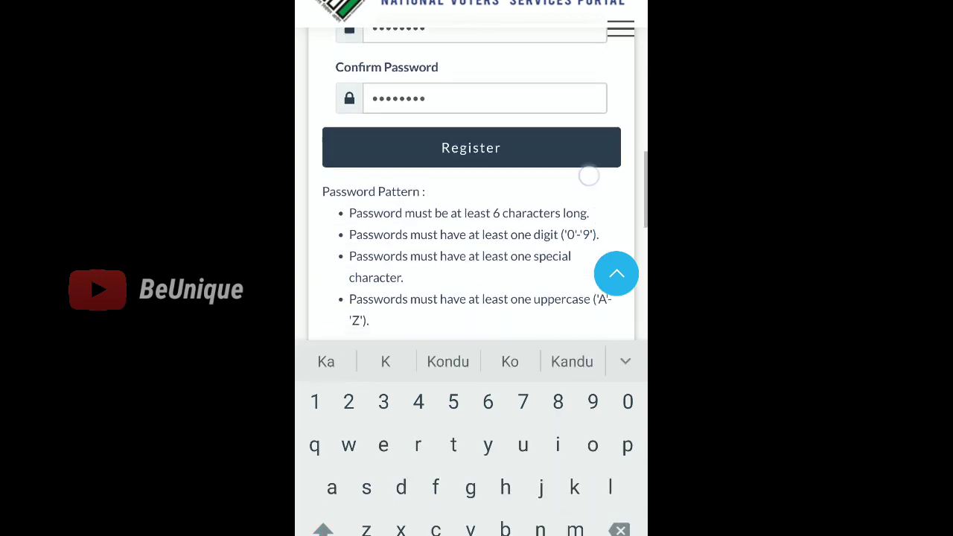
click(471, 129)
click(504, 226)
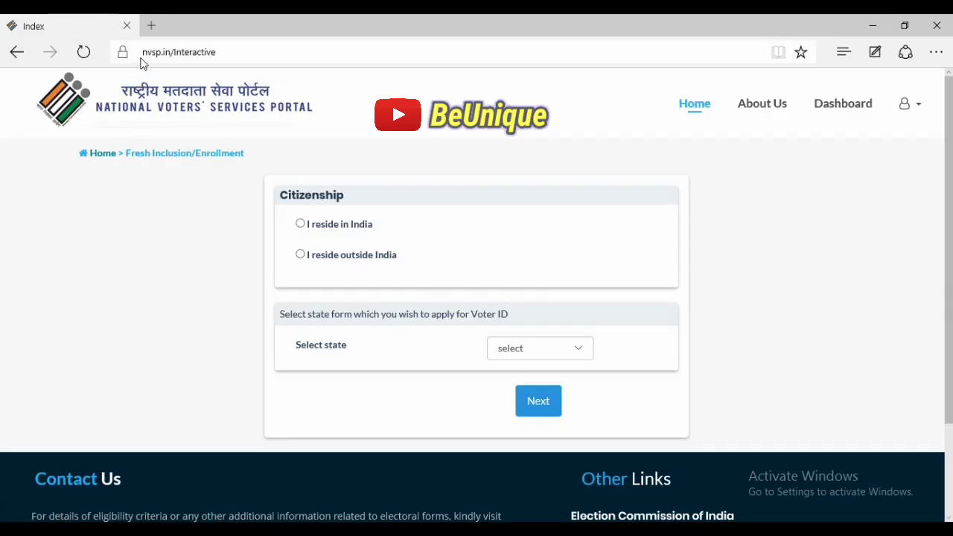
Step: Declare residence in India, choose Kerala as the state, and continue to Form 6
click(307, 225)
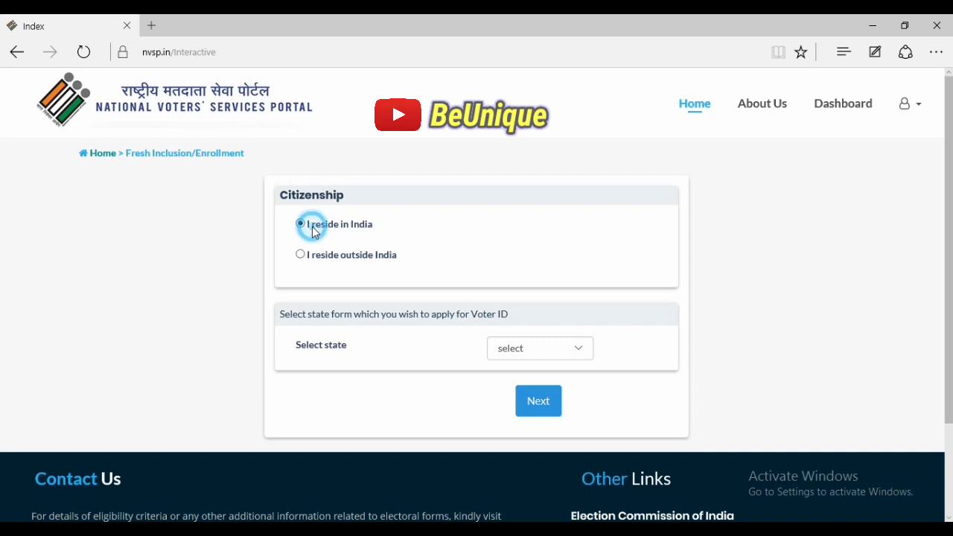
click(516, 347)
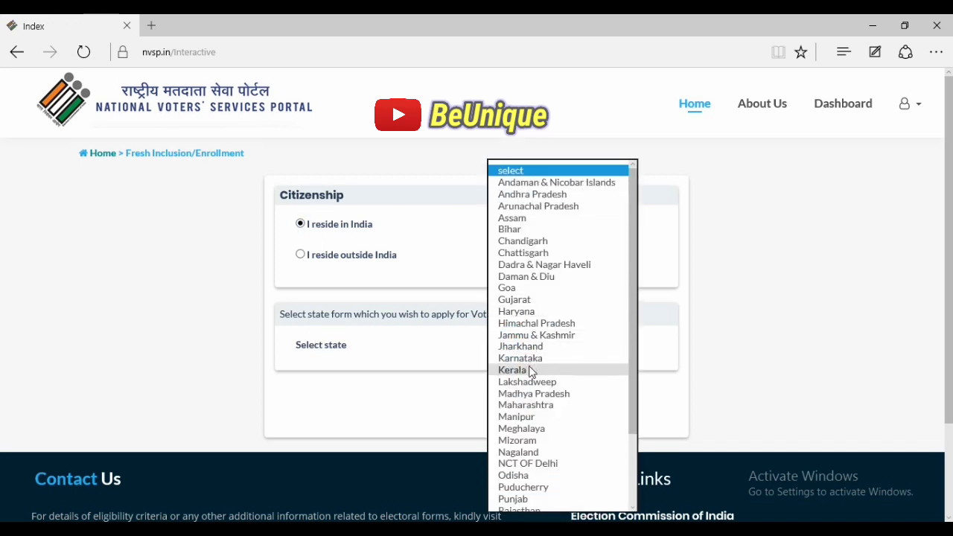
click(520, 370)
click(558, 409)
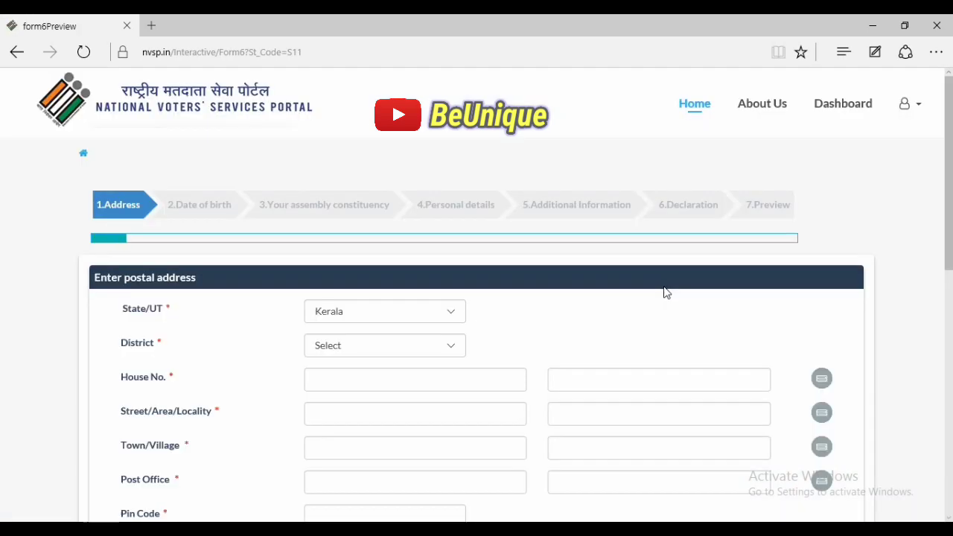
Step: Set the District to KANNUR on the Form 6 address step
click(340, 308)
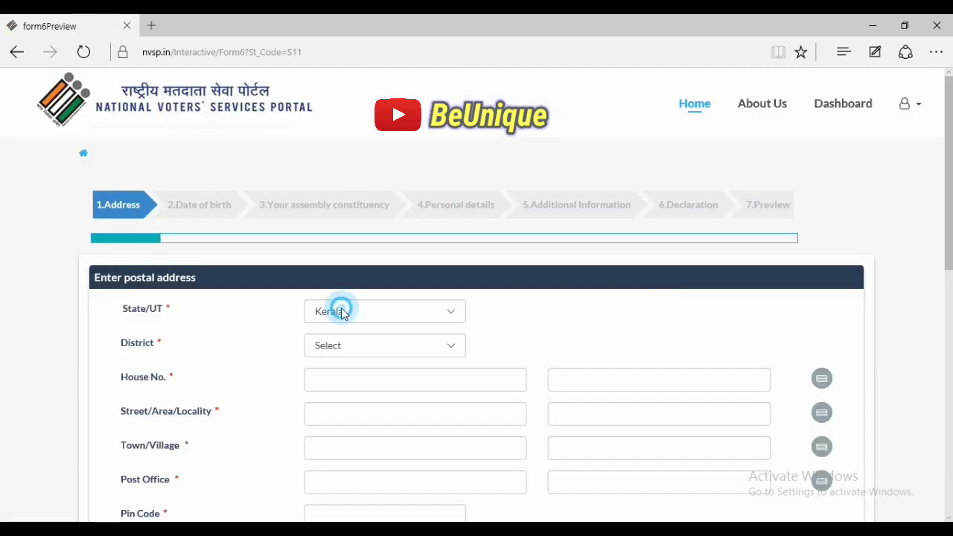
click(428, 310)
click(449, 318)
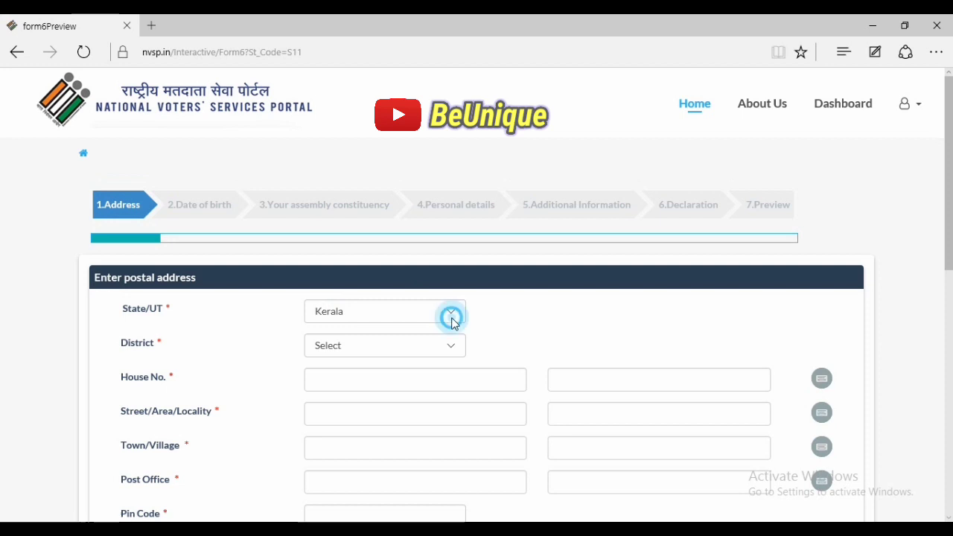
click(445, 344)
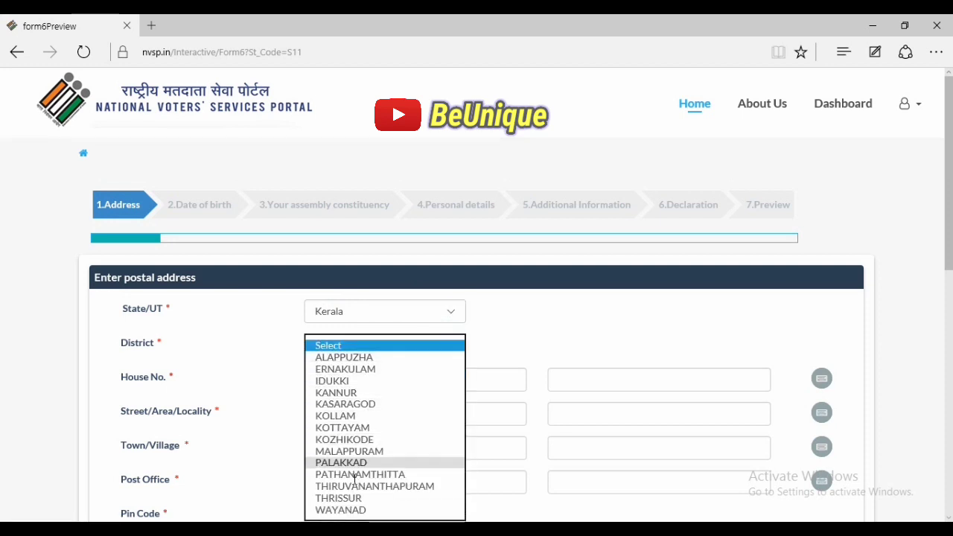
click(336, 393)
click(348, 379)
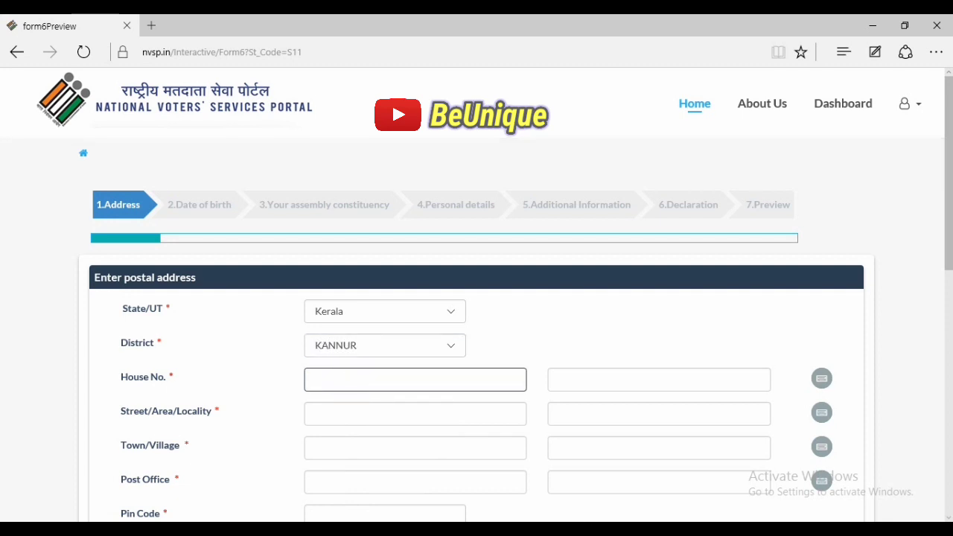
Step: Type the applicant's house number with the touch keyboard, retyping it once
click(846, 528)
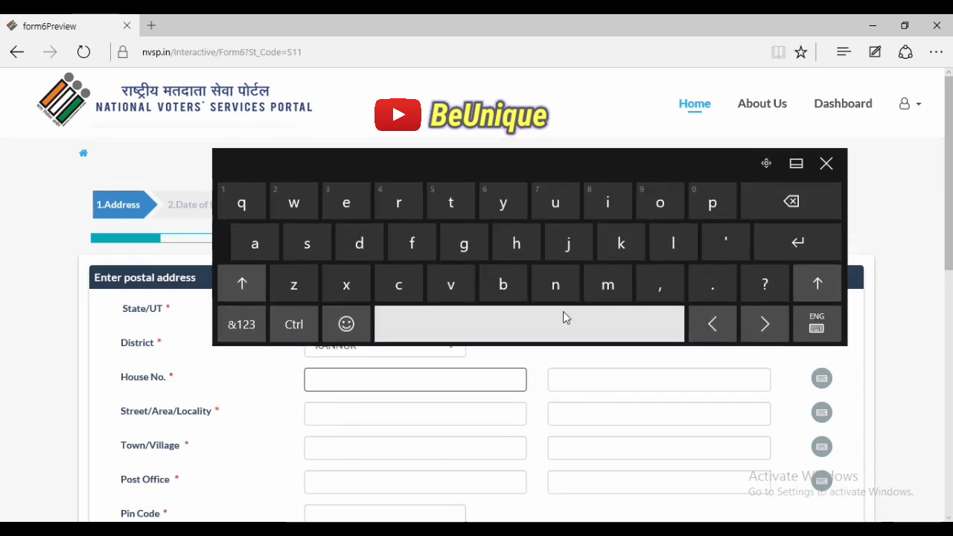
click(240, 322)
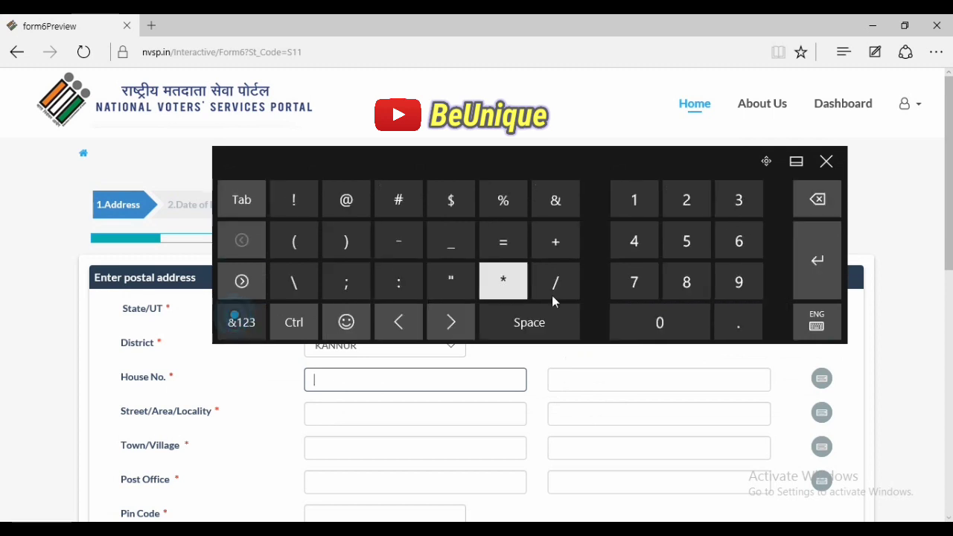
click(693, 248)
click(687, 242)
click(635, 282)
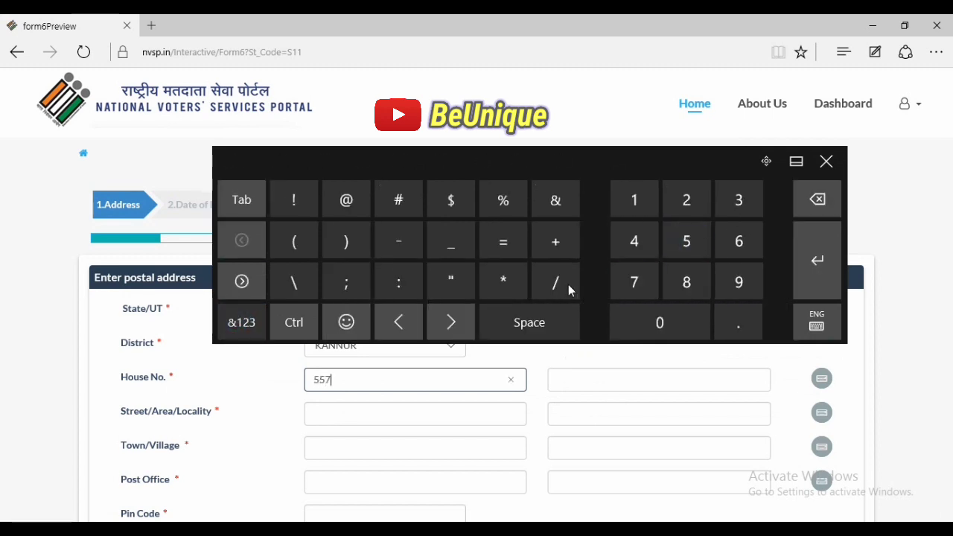
click(557, 284)
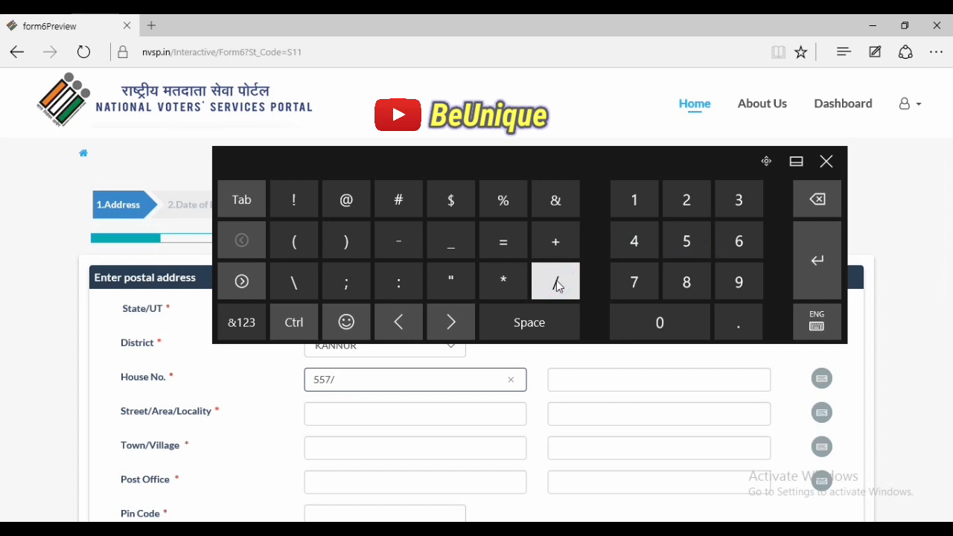
click(820, 202)
click(819, 201)
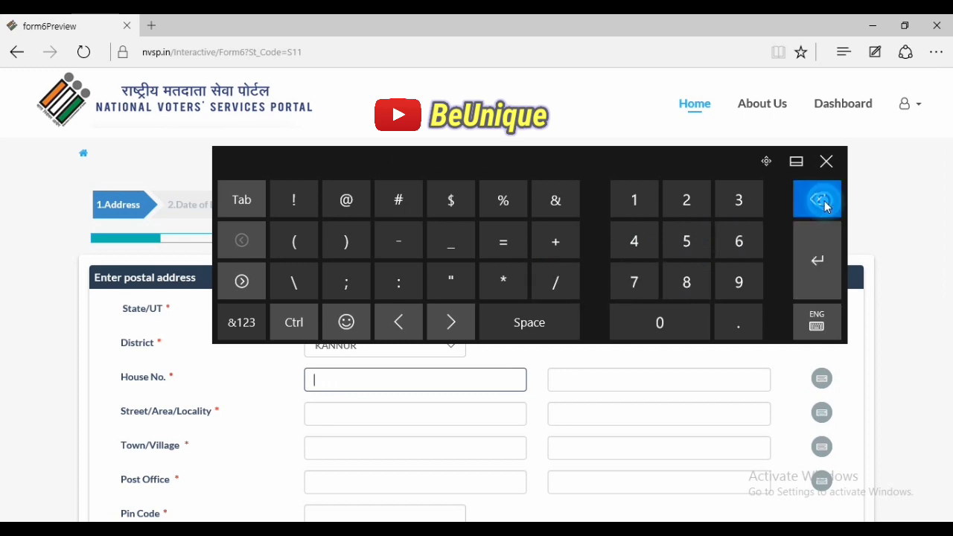
click(624, 211)
click(634, 238)
click(556, 280)
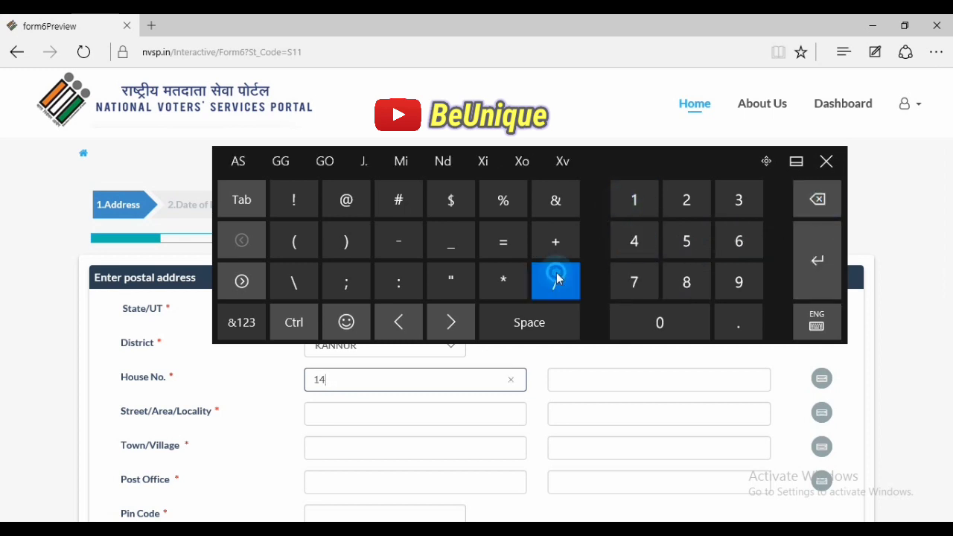
click(673, 245)
click(669, 242)
click(641, 275)
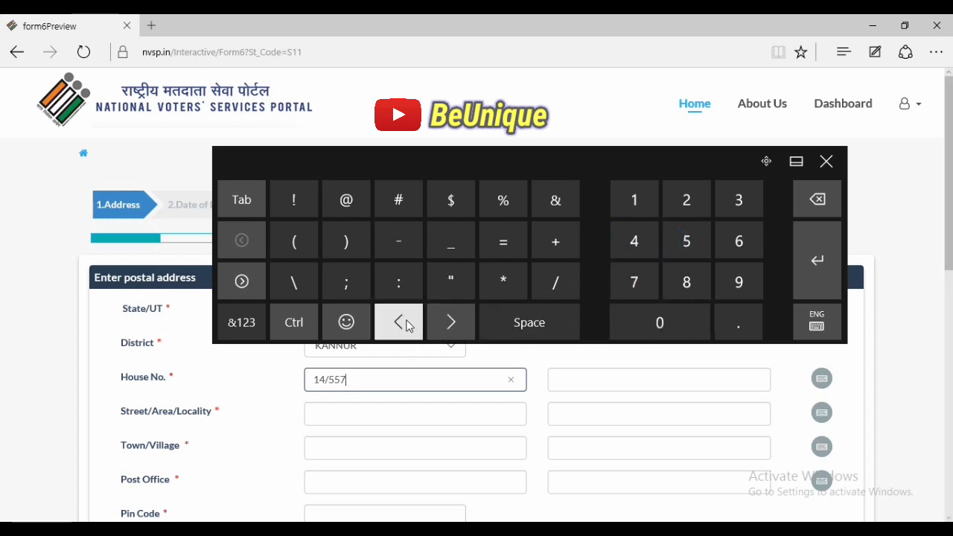
click(532, 328)
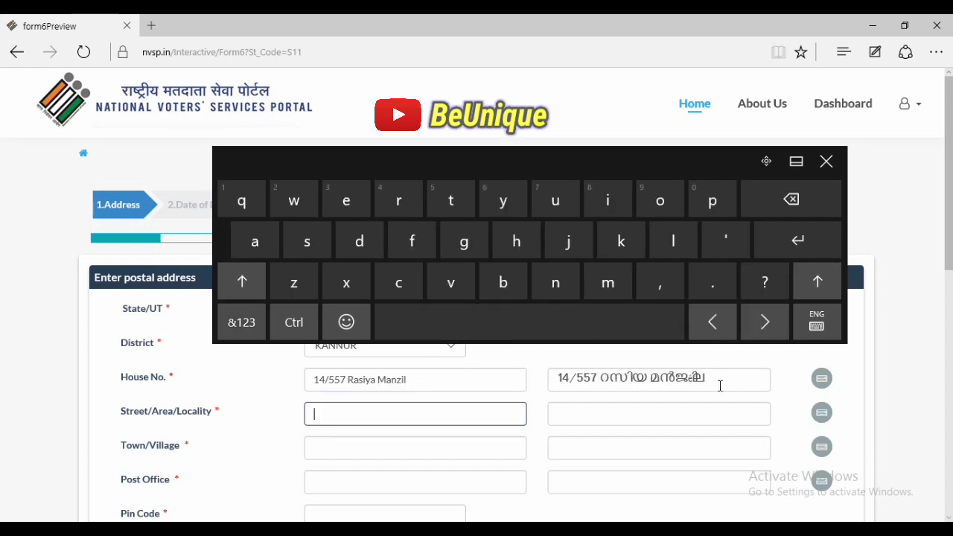
Step: Correct the Malayalam house name's ending to സിൽ using the Inscript keyboard
click(720, 386)
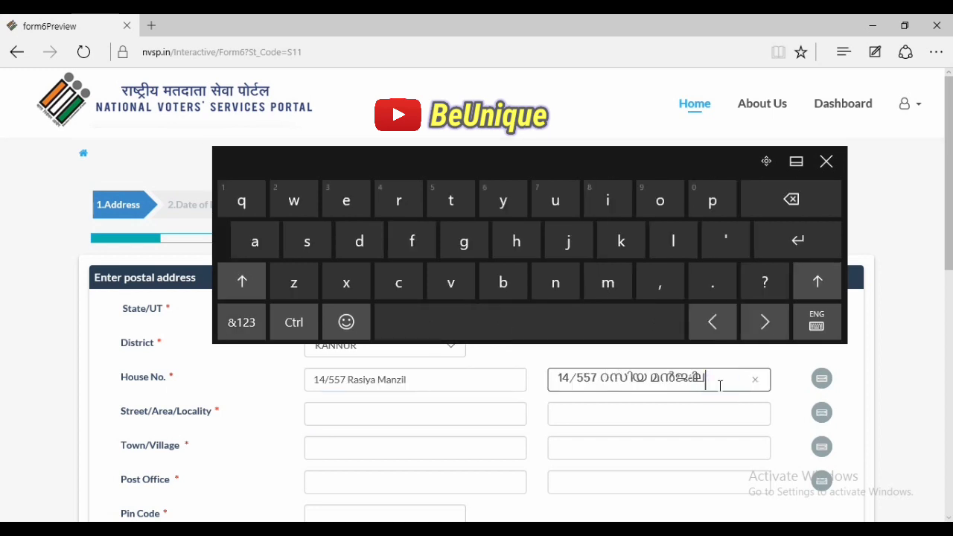
click(821, 379)
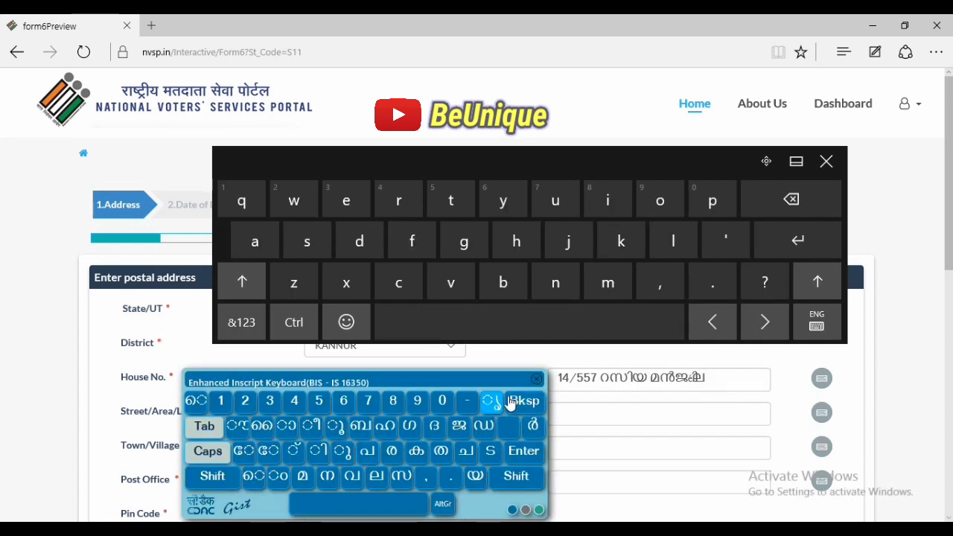
drag(715, 381, 685, 384)
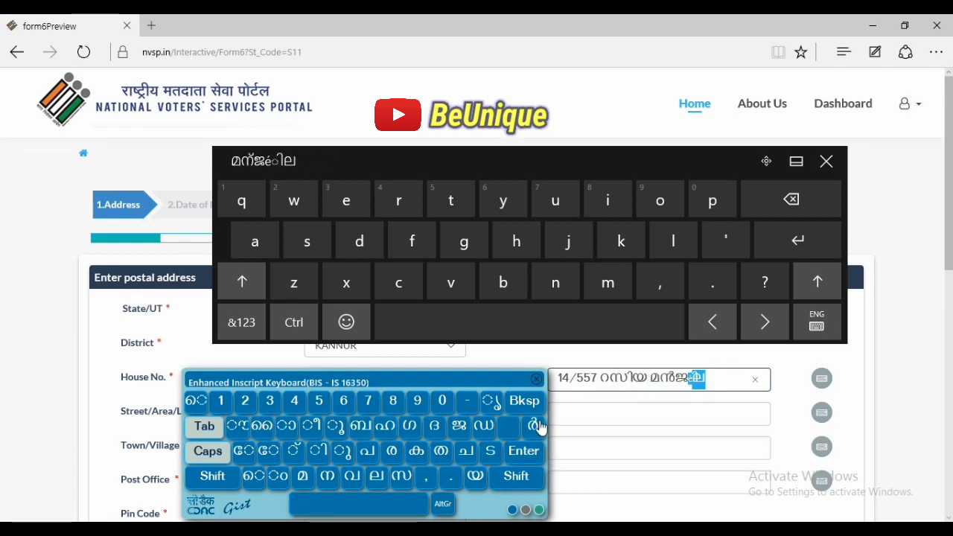
click(524, 403)
click(524, 403)
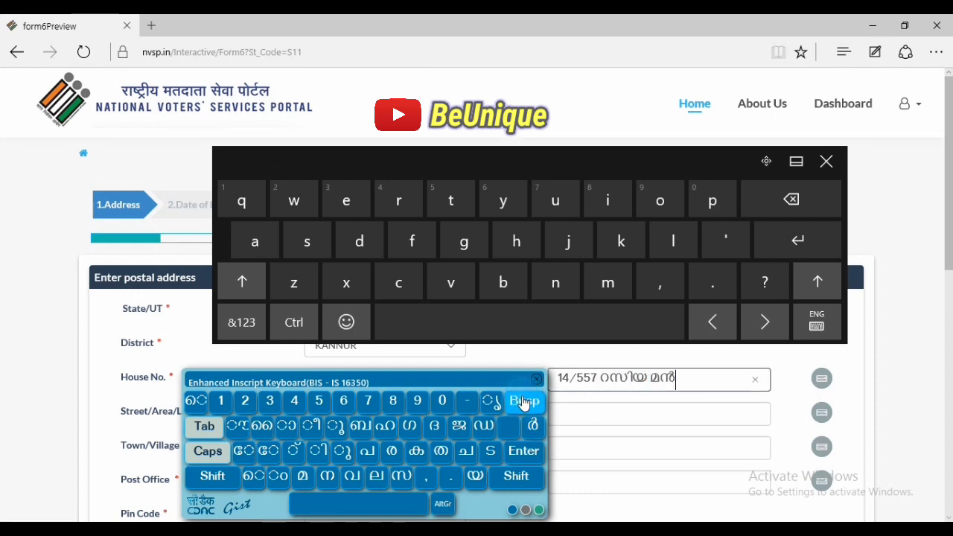
click(396, 482)
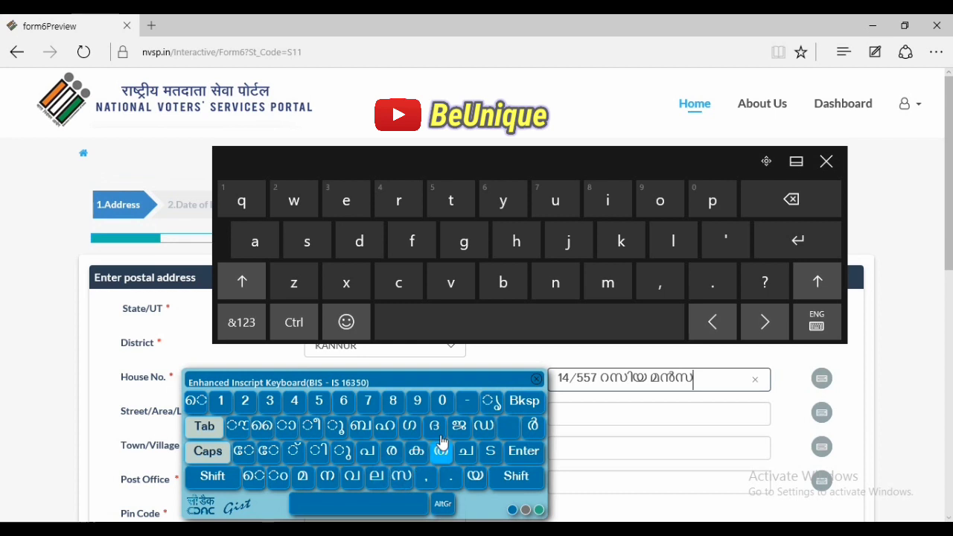
click(318, 453)
click(214, 476)
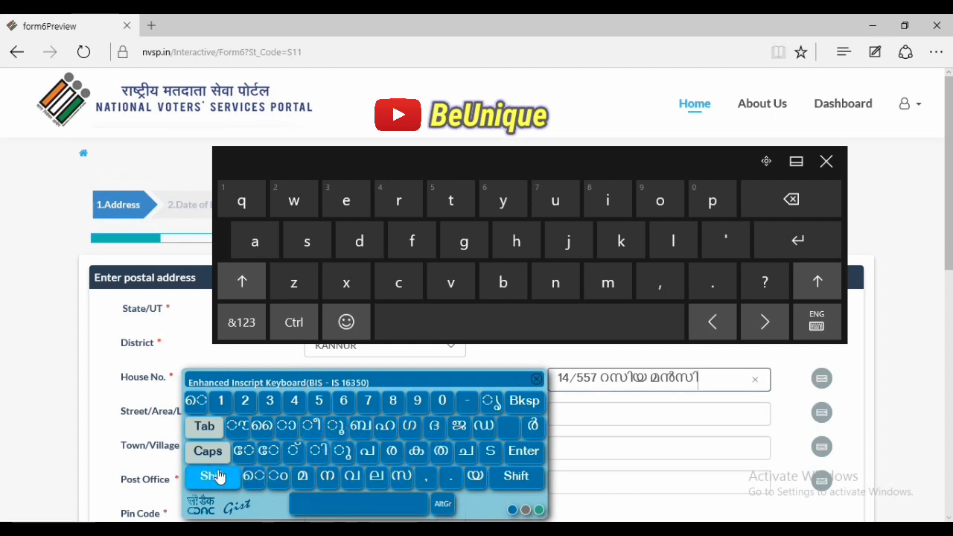
click(452, 476)
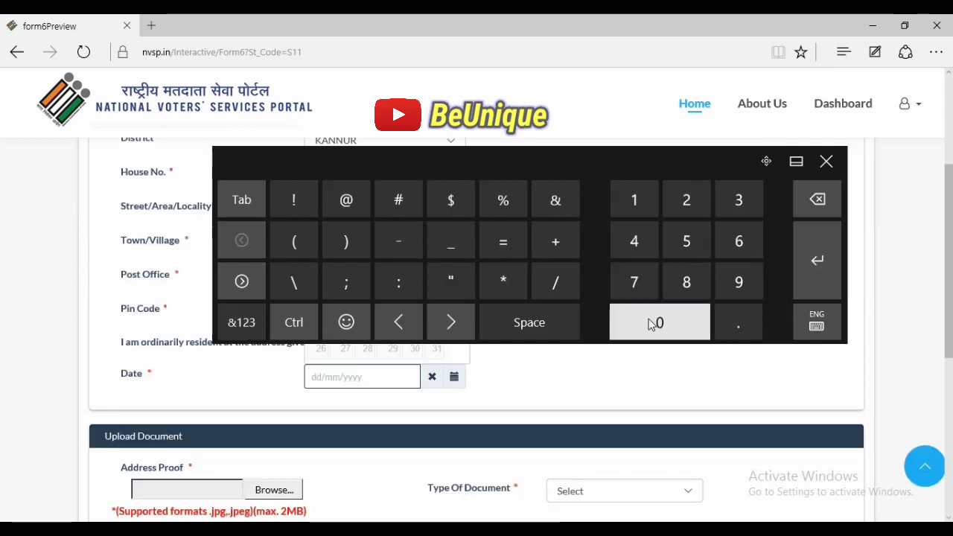
Step: Enter 09/02/1994 as the residence-since date
click(649, 323)
click(747, 285)
click(660, 324)
click(674, 202)
click(635, 192)
click(736, 279)
click(736, 278)
click(633, 240)
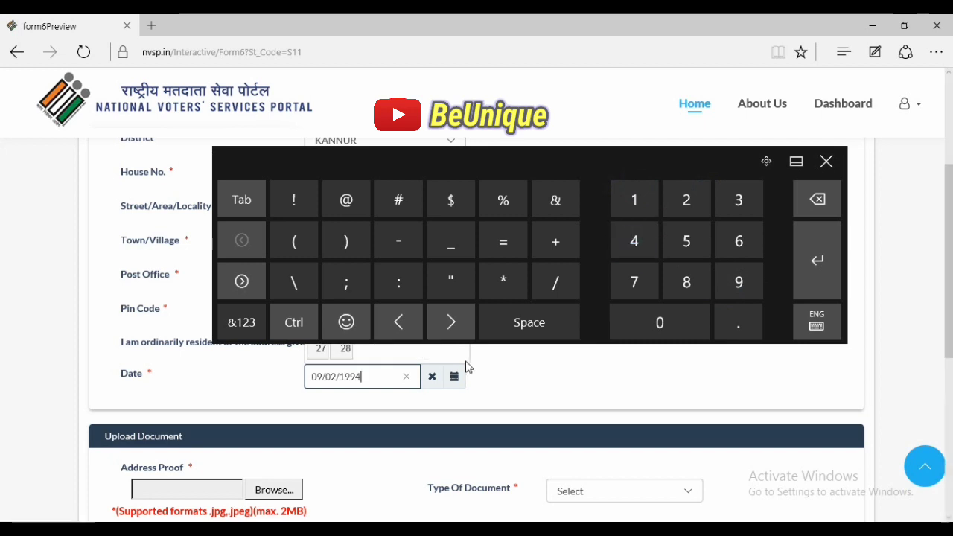
Step: Upload IMG-20200619-WA0102 as the Address Proof file
scroll(397, 370, up, 1)
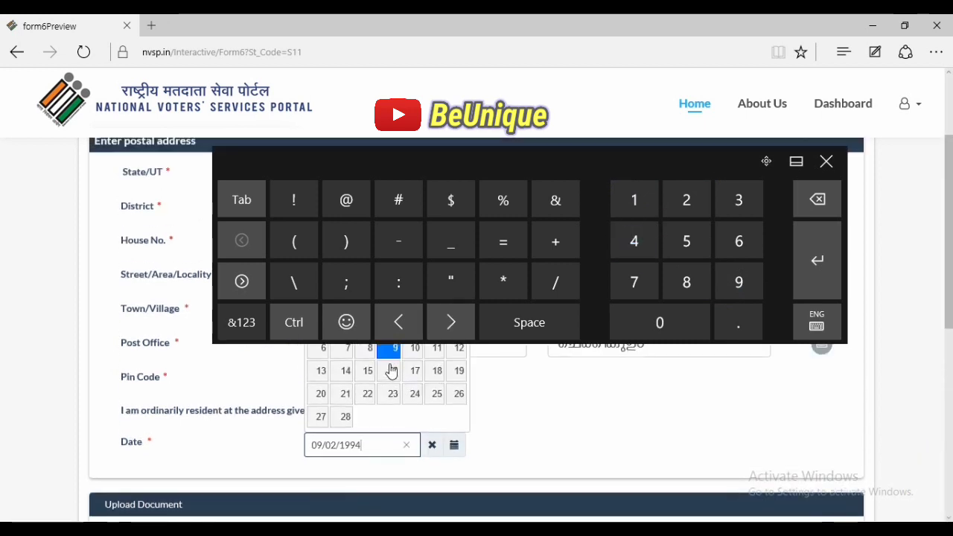
click(388, 350)
scroll(414, 415, down, 2)
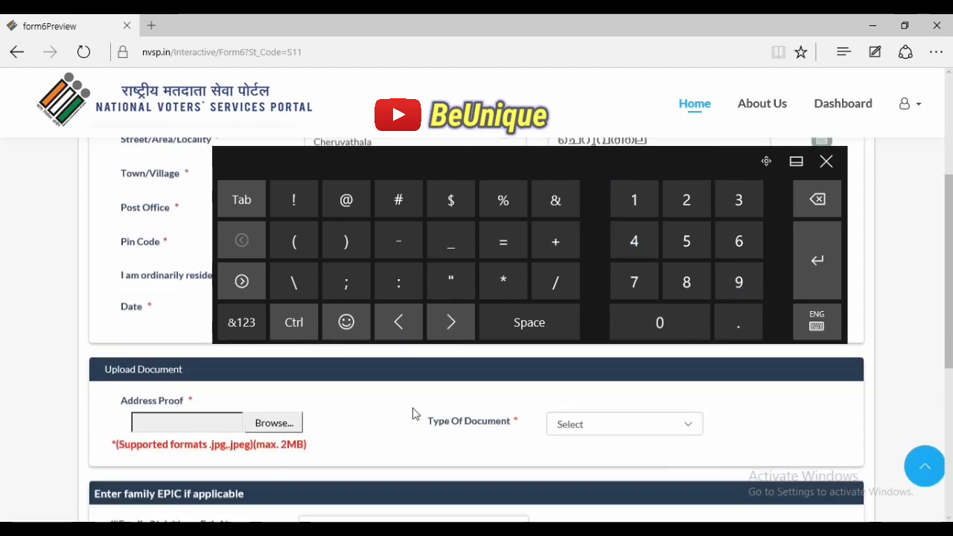
click(270, 425)
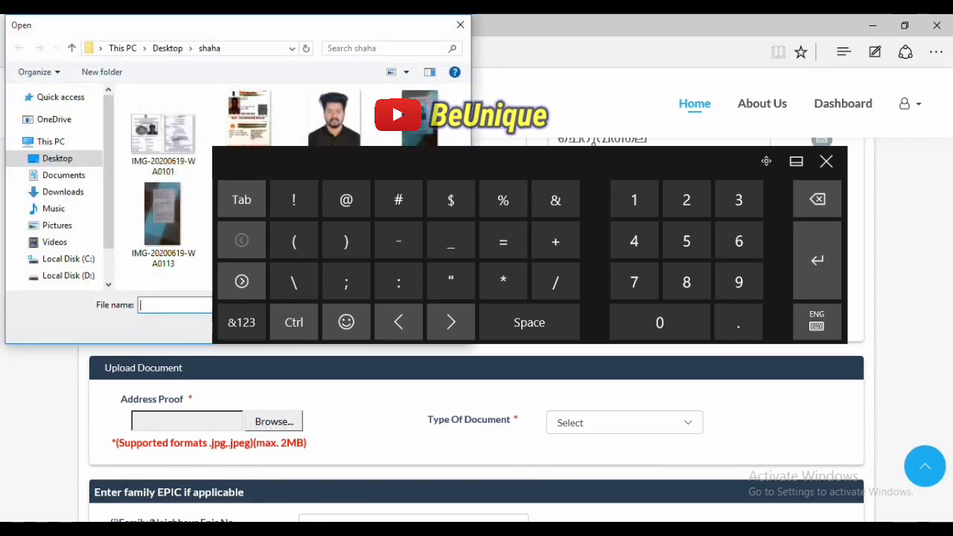
click(249, 112)
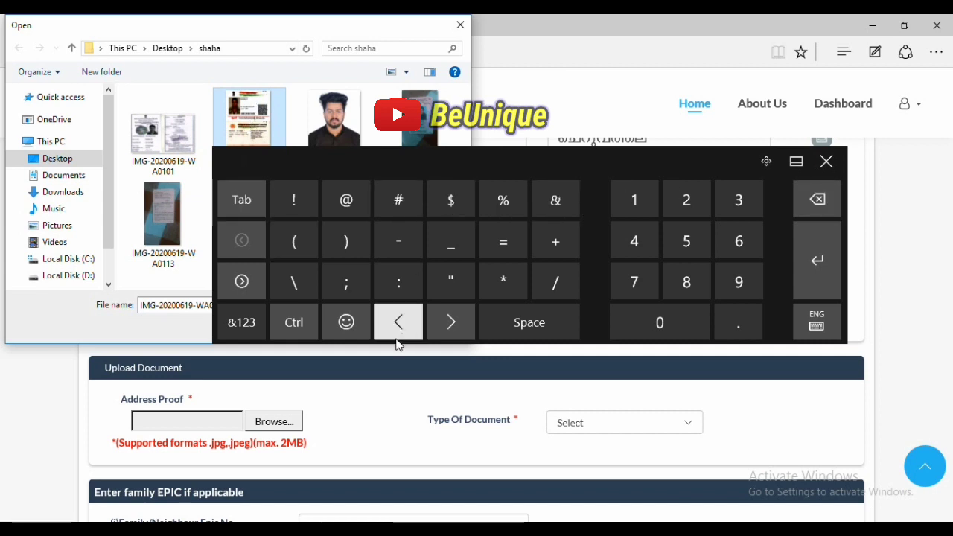
drag(453, 158, 704, 156)
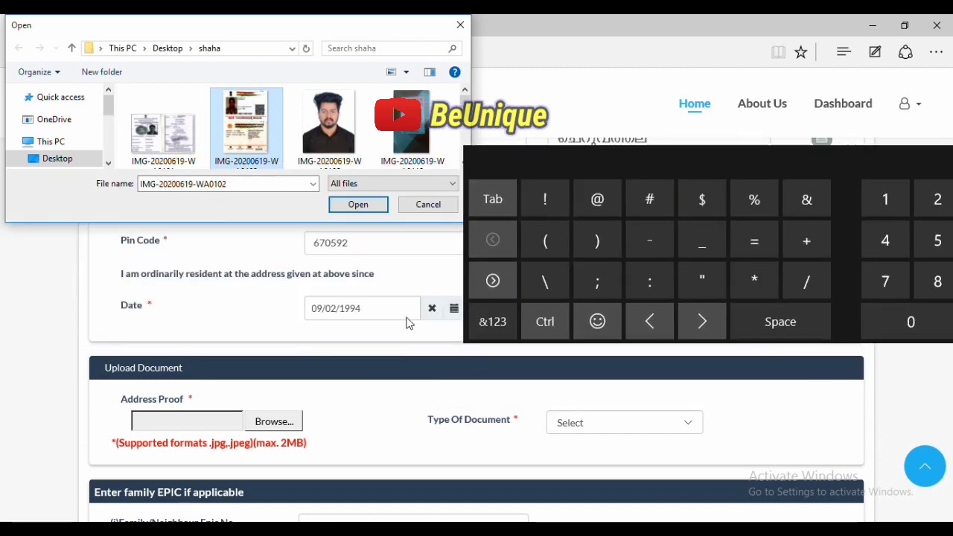
click(355, 204)
drag(601, 156, 459, 102)
Step: Set Type Of Document to Post/letter/mail delivered through Indian Postal Department
click(575, 424)
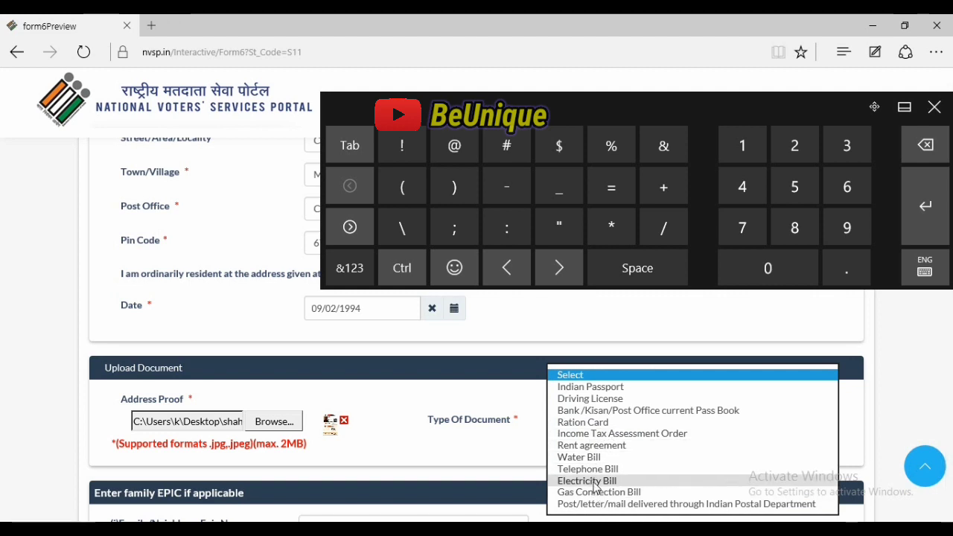
click(596, 504)
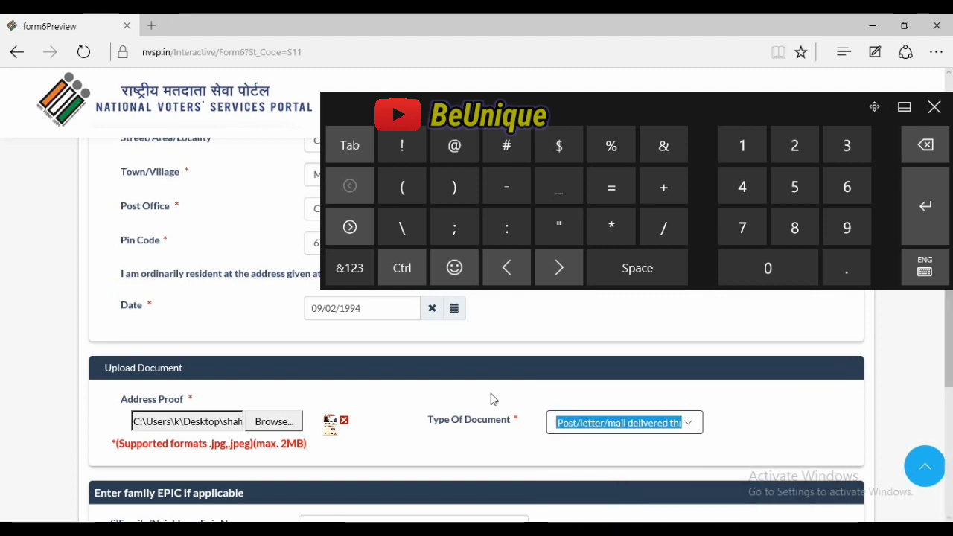
scroll(284, 488, down, 2)
click(316, 387)
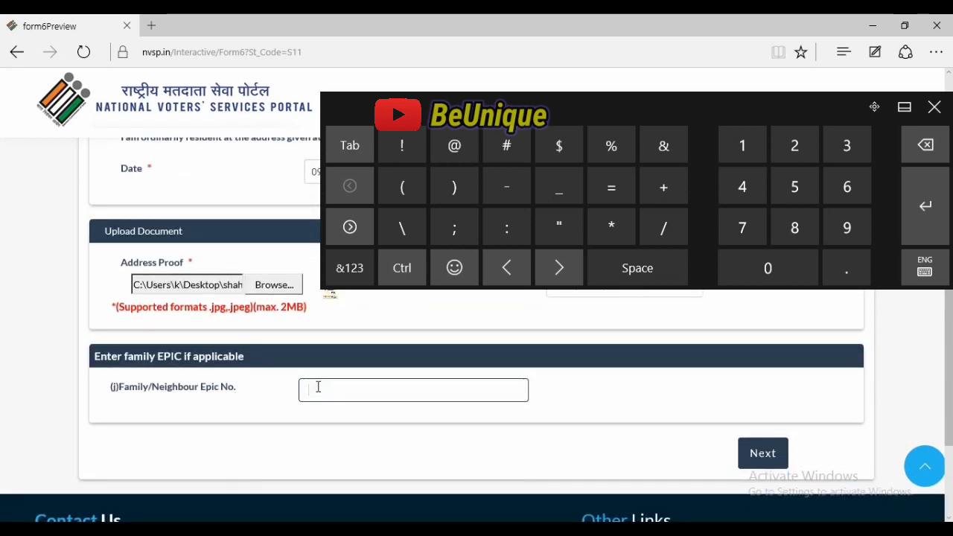
Step: Type the family member's EPIC number, then move to the date of birth field
click(350, 267)
click(333, 228)
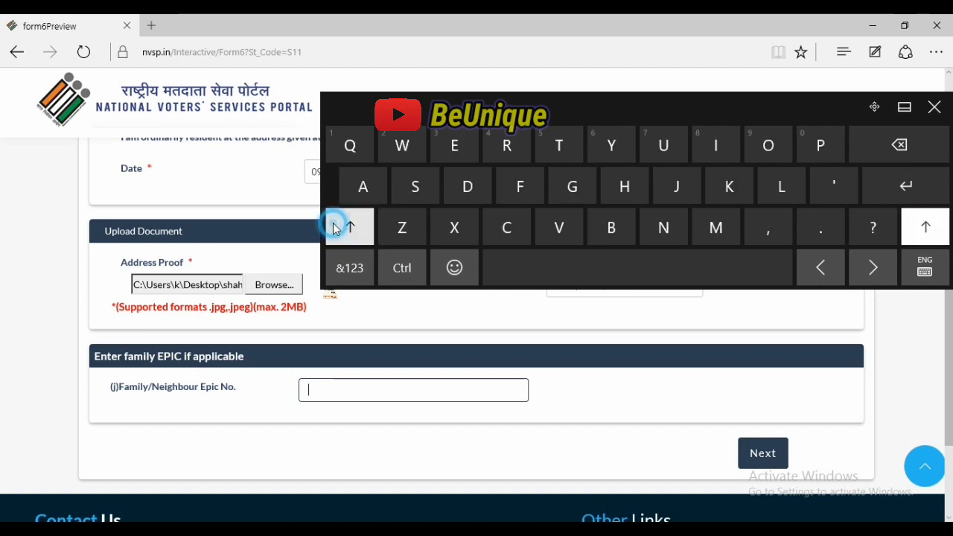
click(504, 146)
click(458, 147)
click(464, 153)
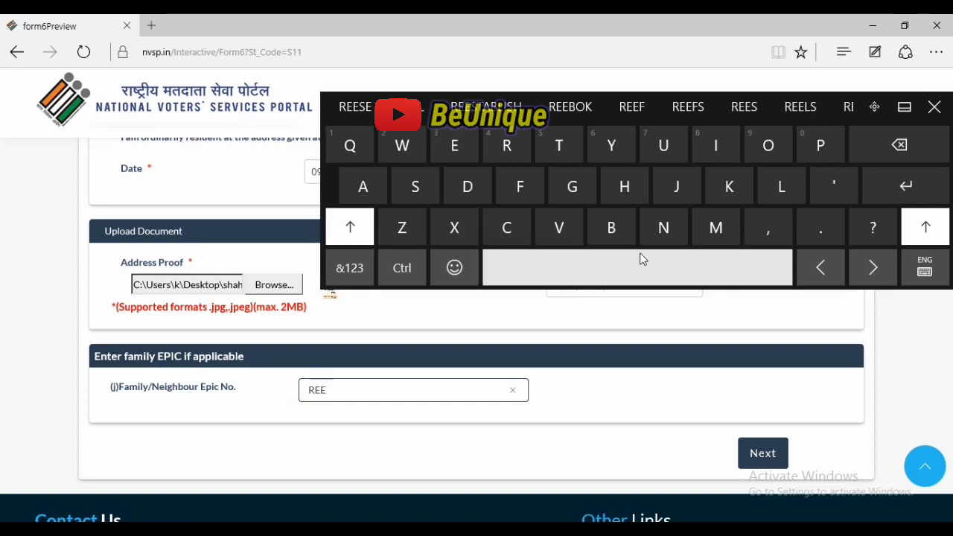
click(351, 267)
click(779, 268)
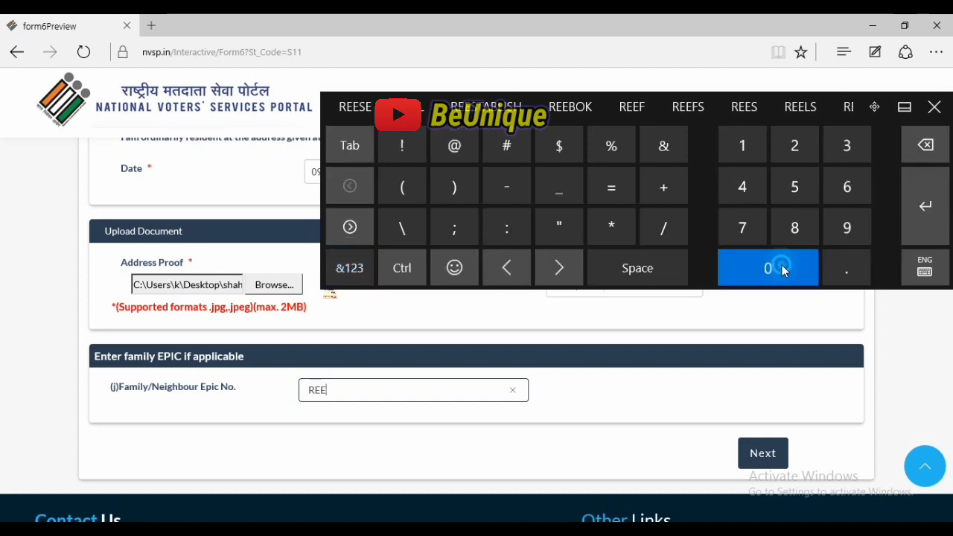
click(793, 186)
click(743, 146)
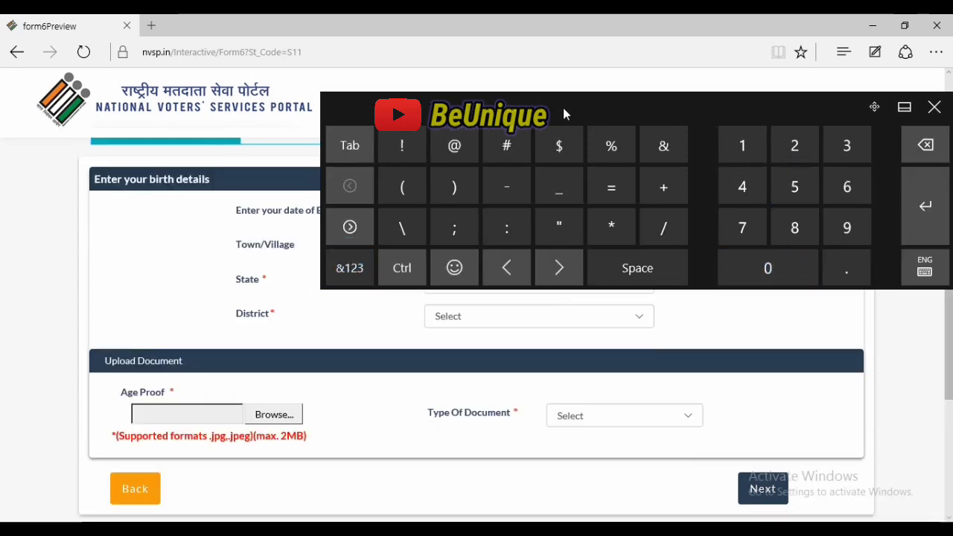
drag(563, 107, 412, 254)
click(434, 215)
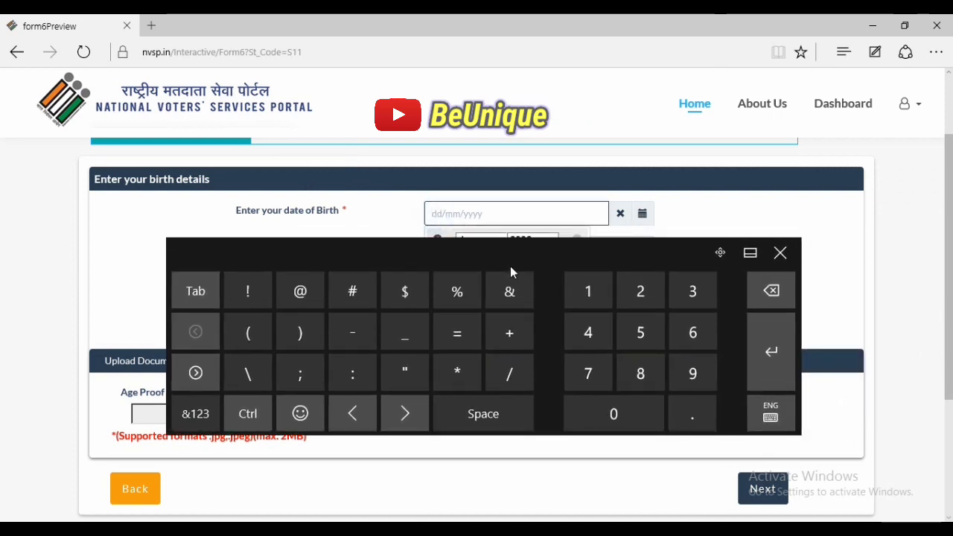
click(782, 313)
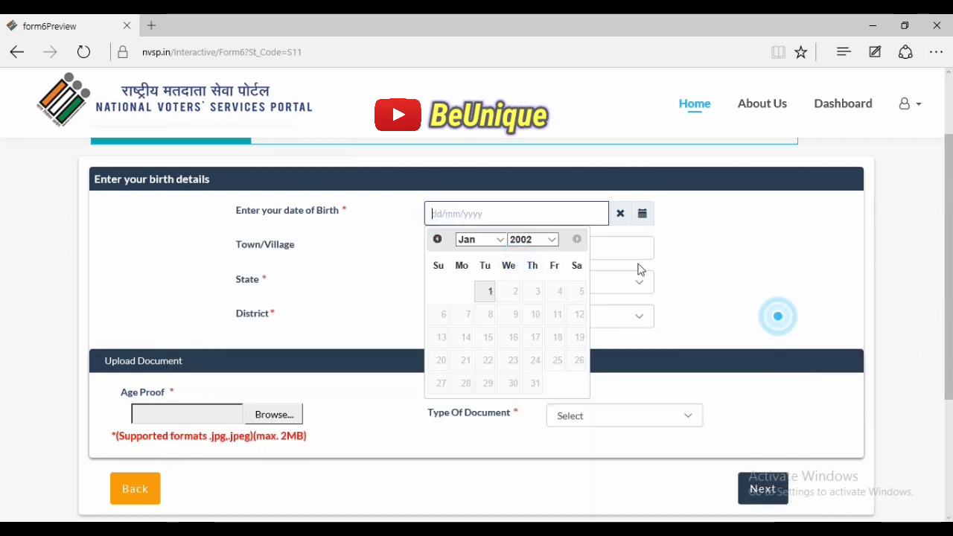
click(533, 239)
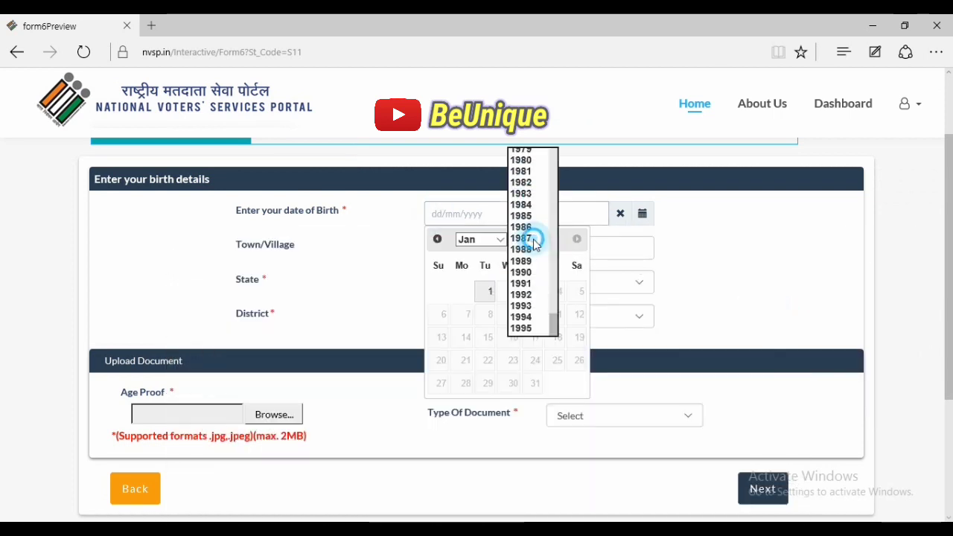
click(521, 316)
click(483, 239)
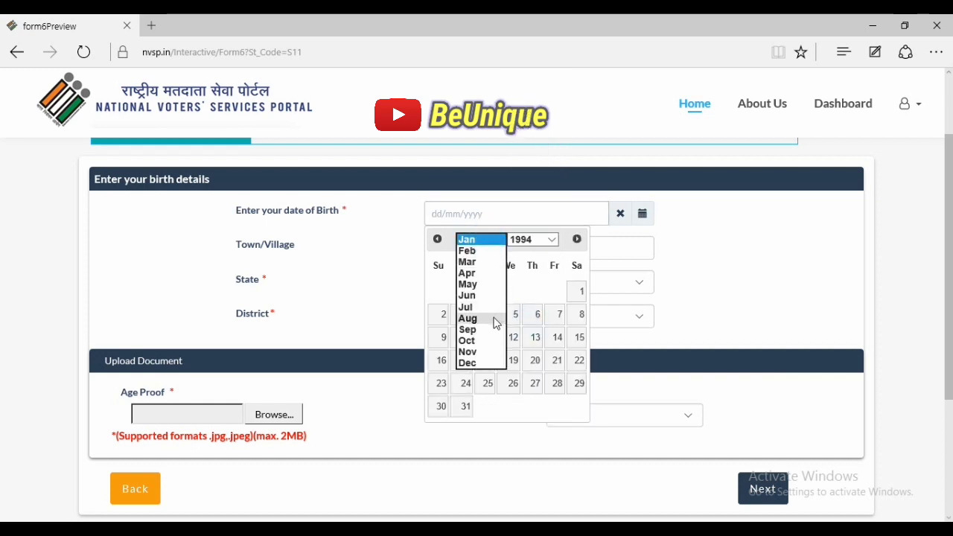
click(477, 251)
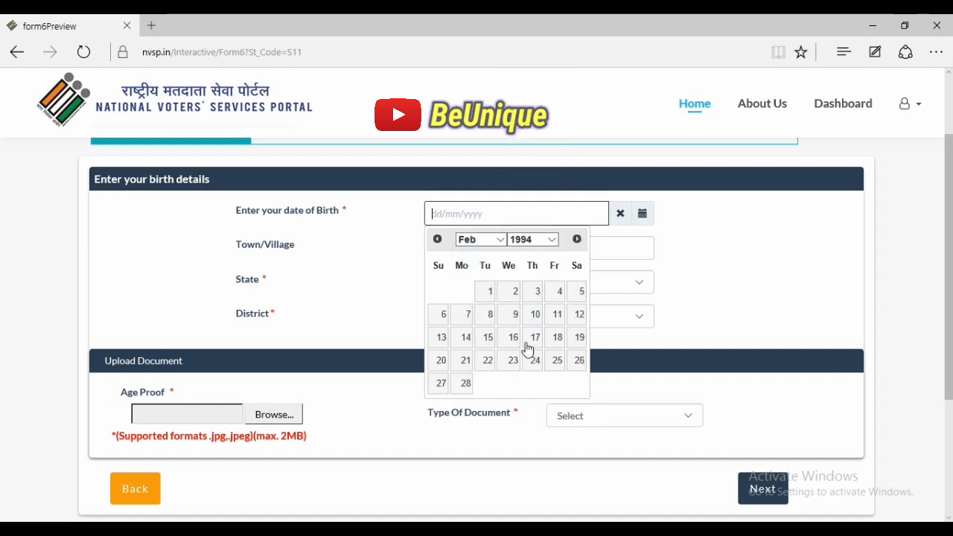
click(509, 321)
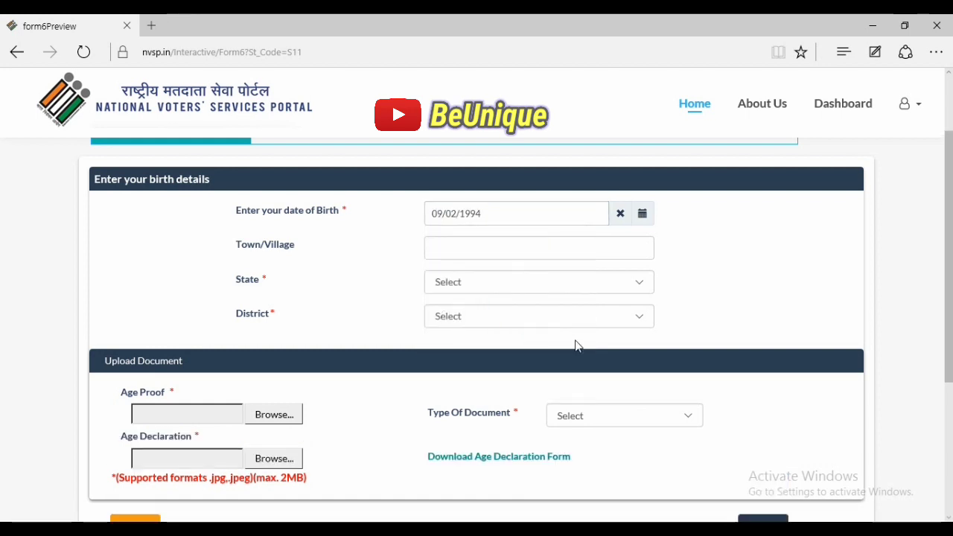
Step: Enter the town/village name and choose Kerala as state and KANNUR as district
click(490, 253)
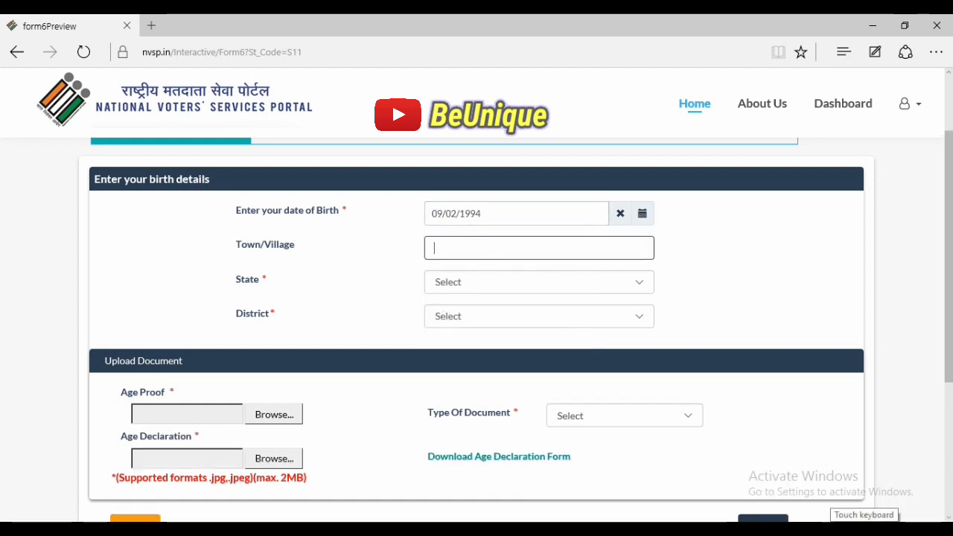
click(864, 530)
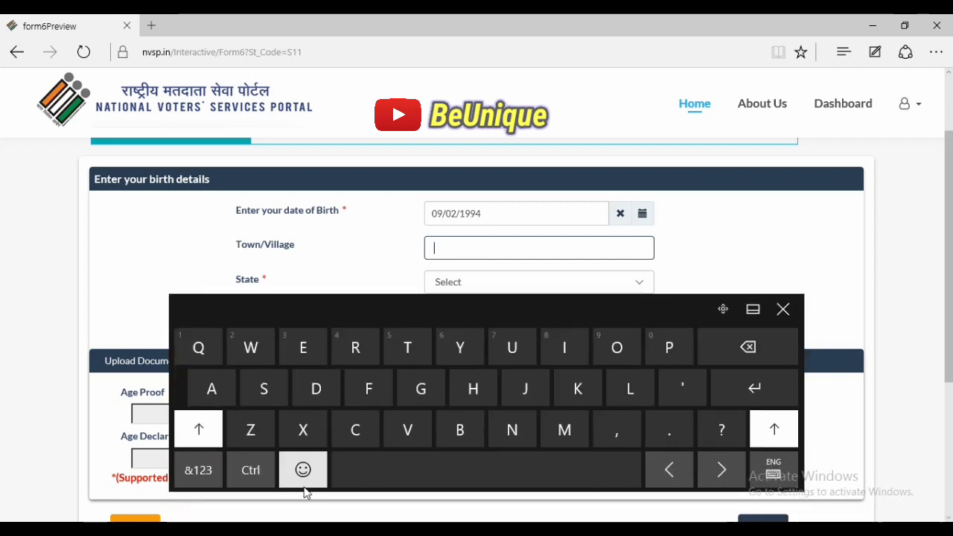
click(565, 430)
click(197, 429)
click(209, 398)
click(539, 281)
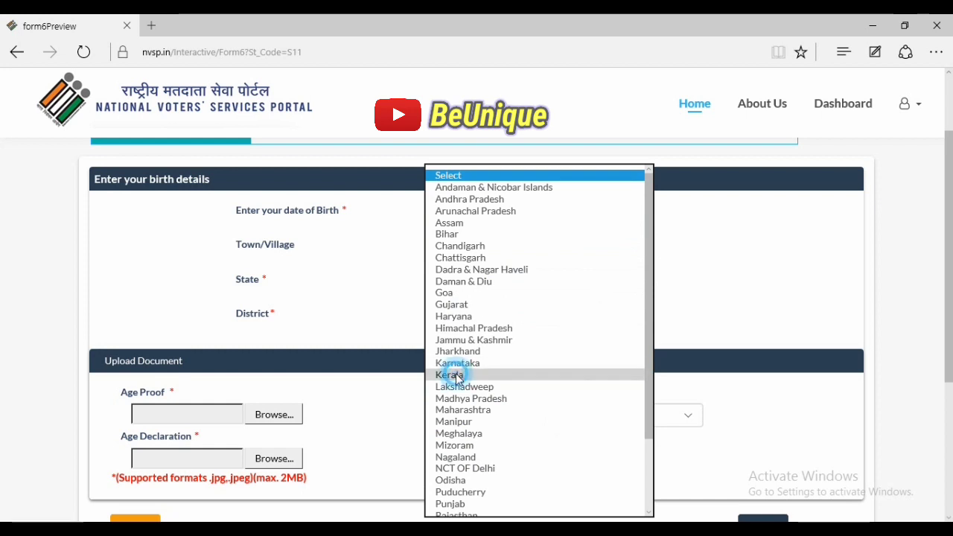
click(455, 375)
click(459, 320)
click(457, 363)
Step: Upload the age proof image as an Aadhar letter issued by UIDAI and continue
scroll(566, 400, down, 3)
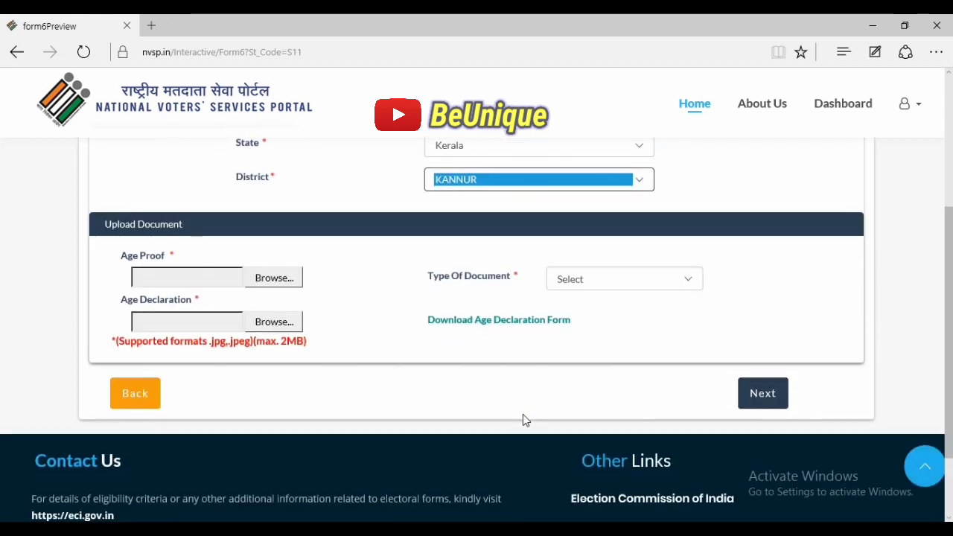
click(275, 278)
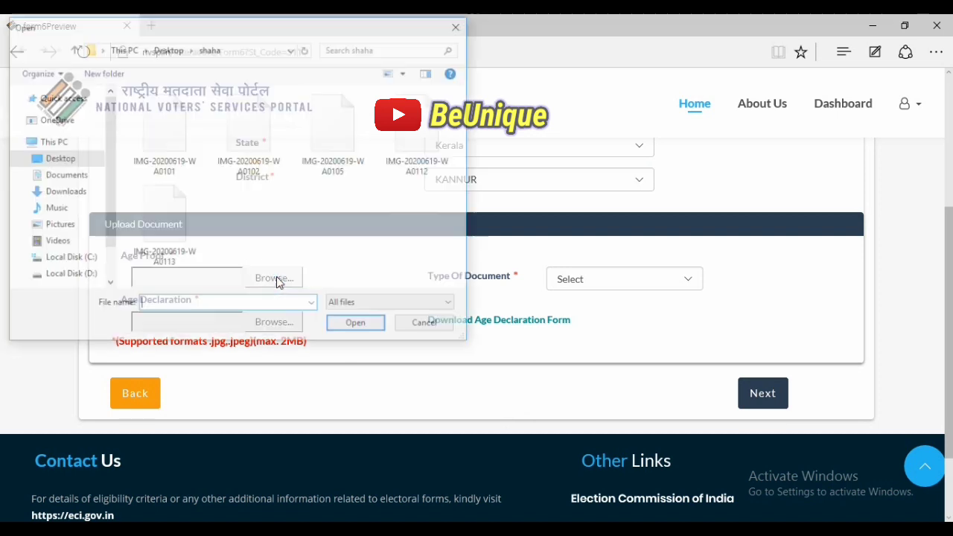
double_click(251, 132)
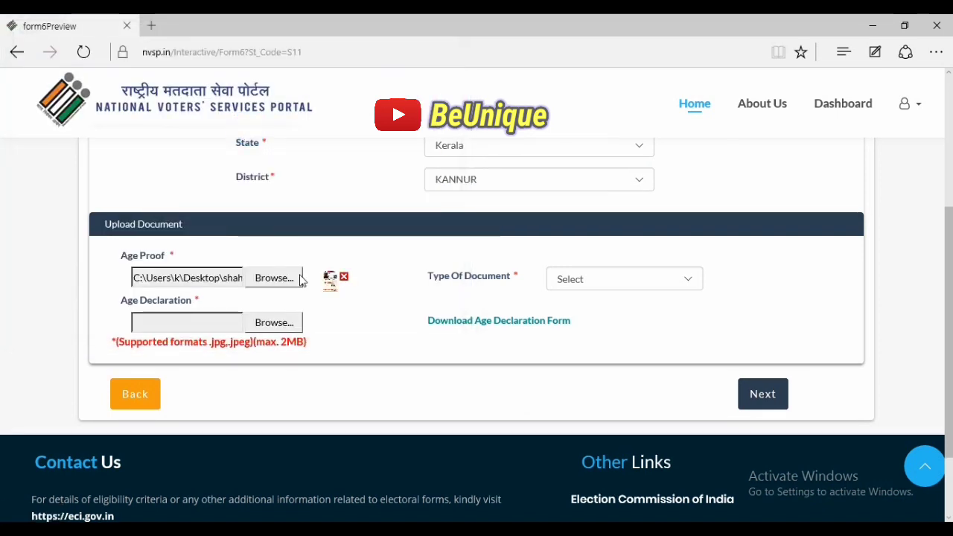
click(555, 285)
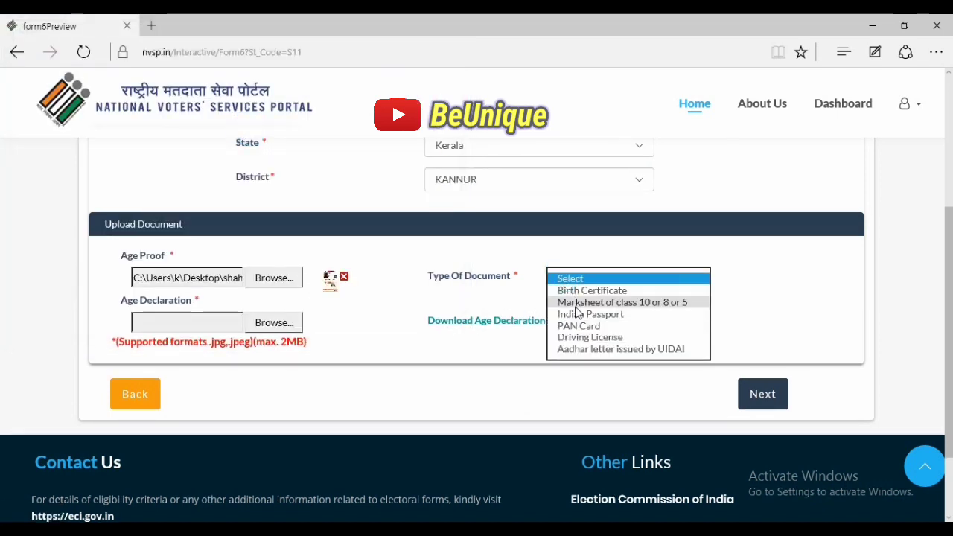
click(595, 350)
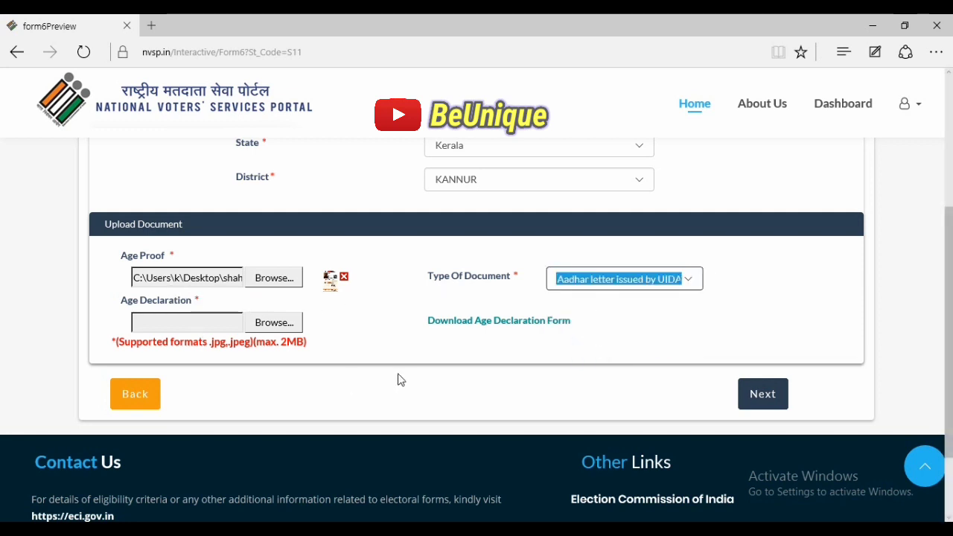
click(758, 389)
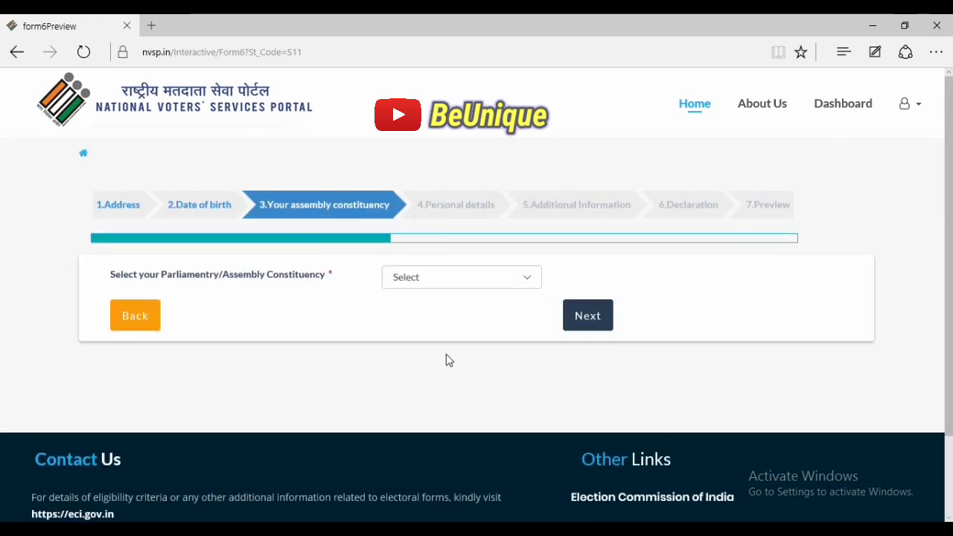
Step: Choose KANNUR as the Parliamentary/Assembly Constituency and continue to Personal details
click(423, 283)
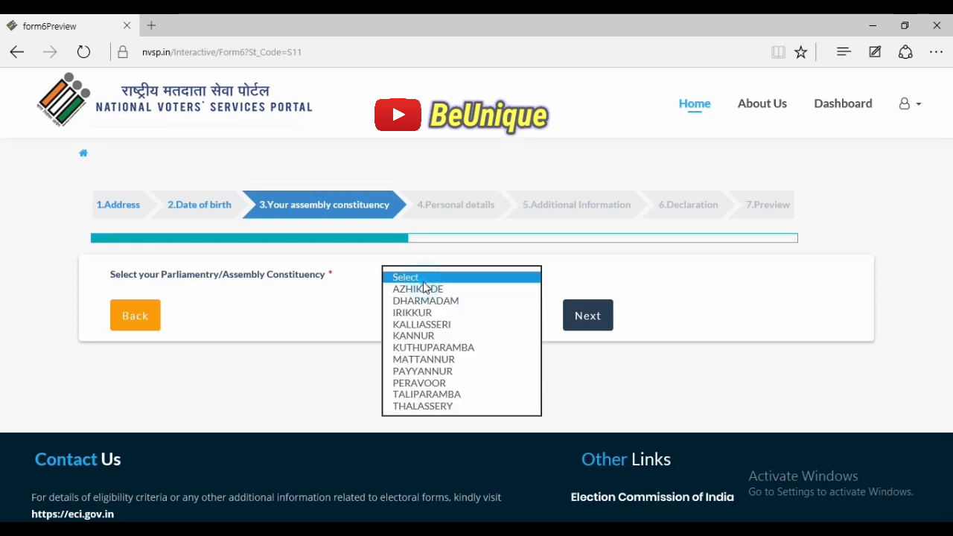
click(425, 336)
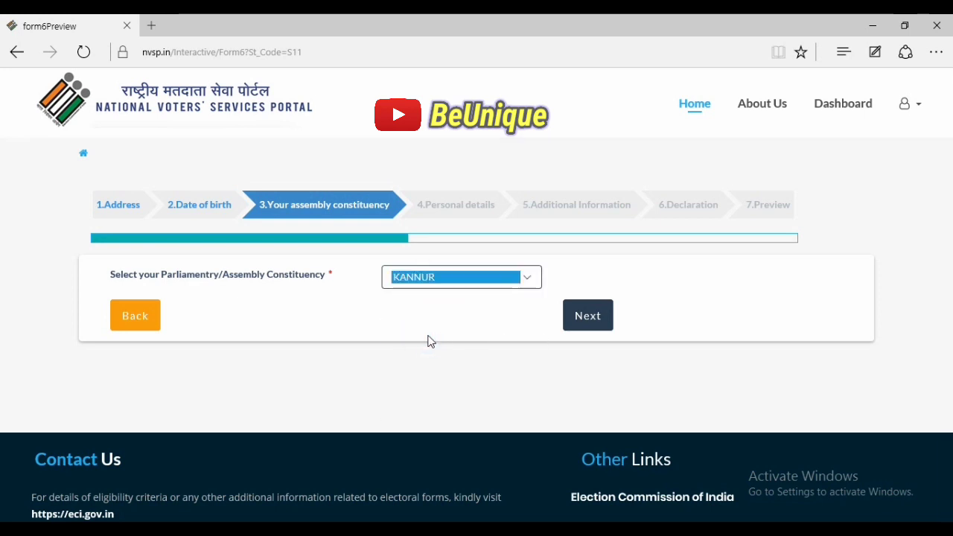
click(588, 316)
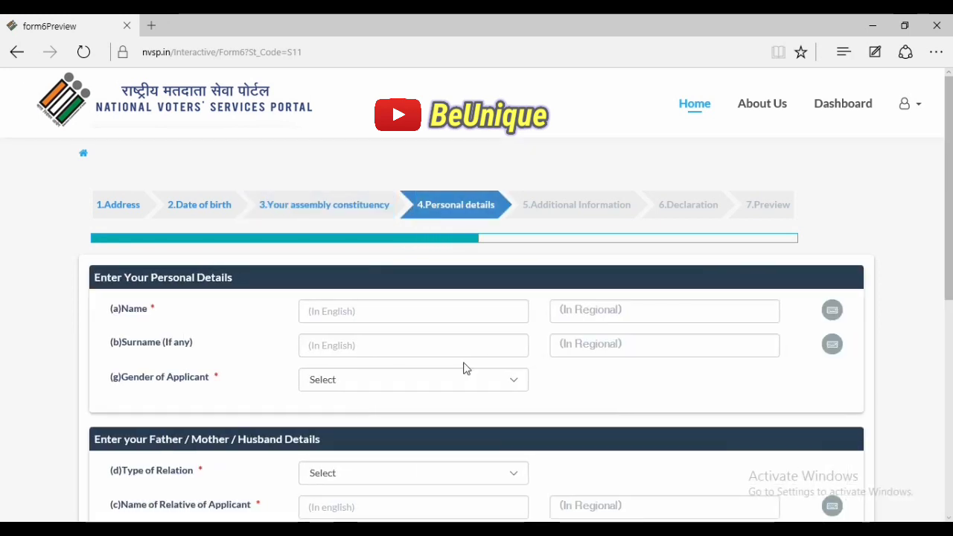
Step: Enter the applicant's full name in English using the touch keyboard
click(337, 312)
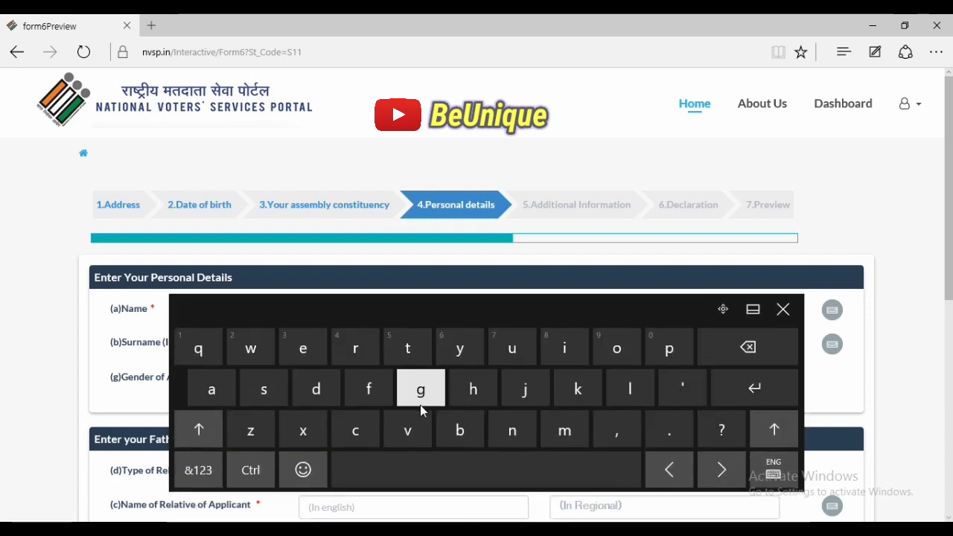
click(198, 421)
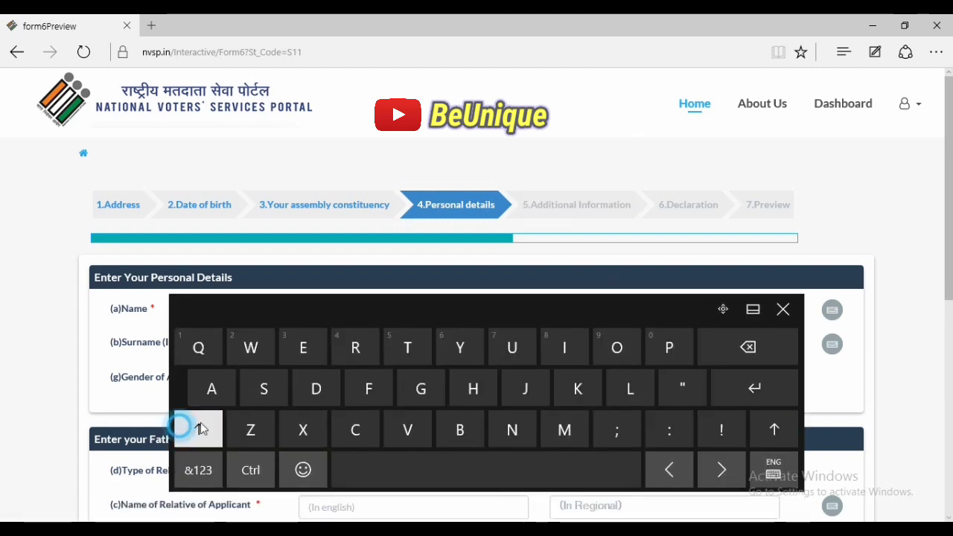
click(264, 390)
click(471, 388)
click(209, 392)
click(466, 389)
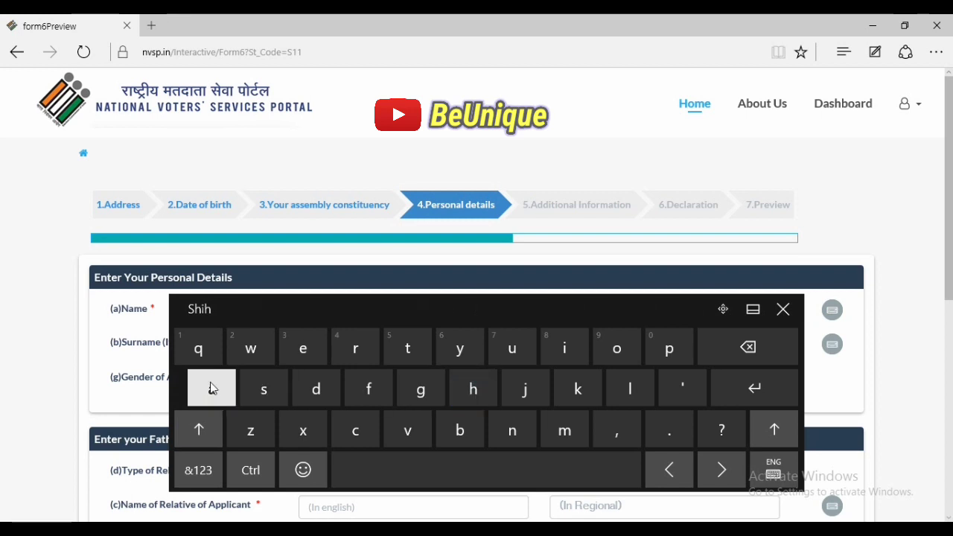
click(459, 430)
click(211, 390)
click(260, 387)
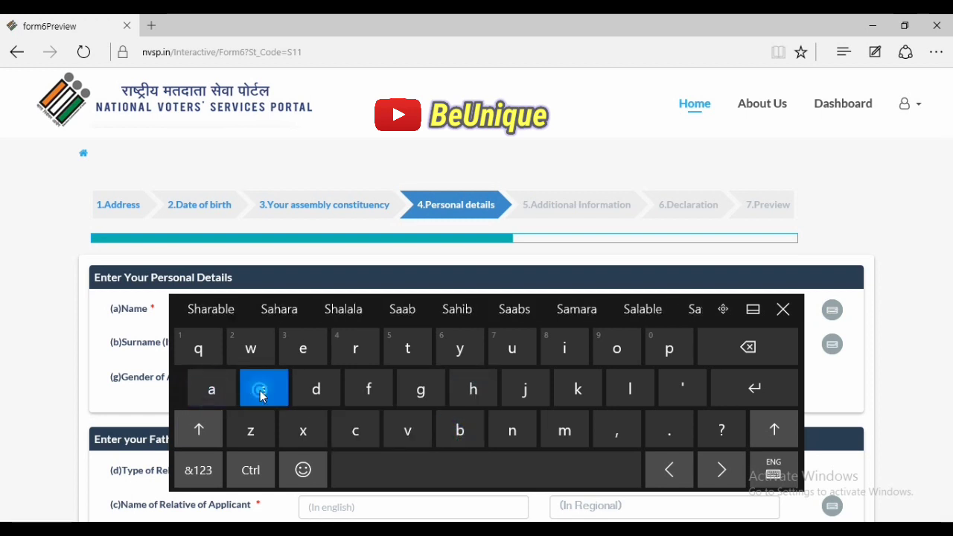
click(437, 471)
click(201, 428)
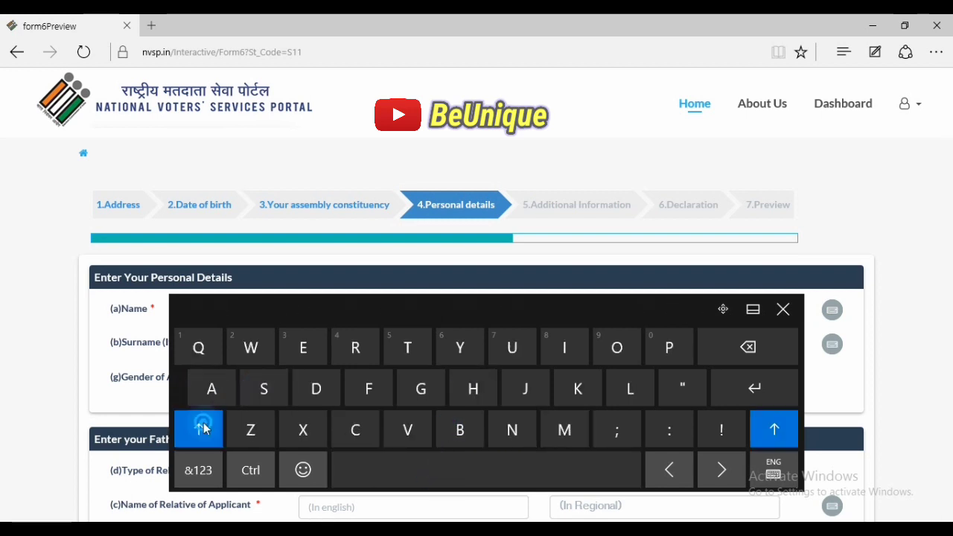
click(572, 389)
Step: Upload the portrait image as the applicant's photograph and continue to Additional Information
scroll(521, 290, down, 5)
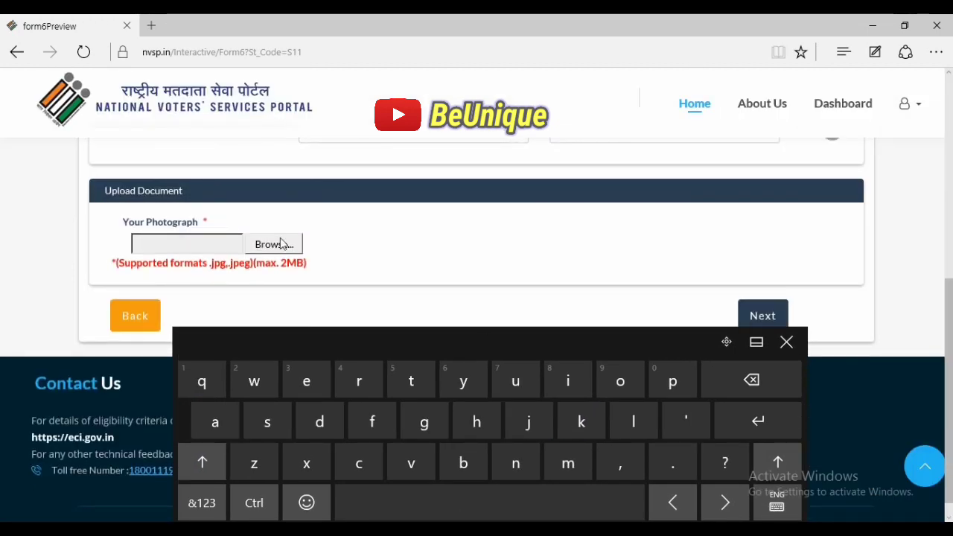
click(274, 244)
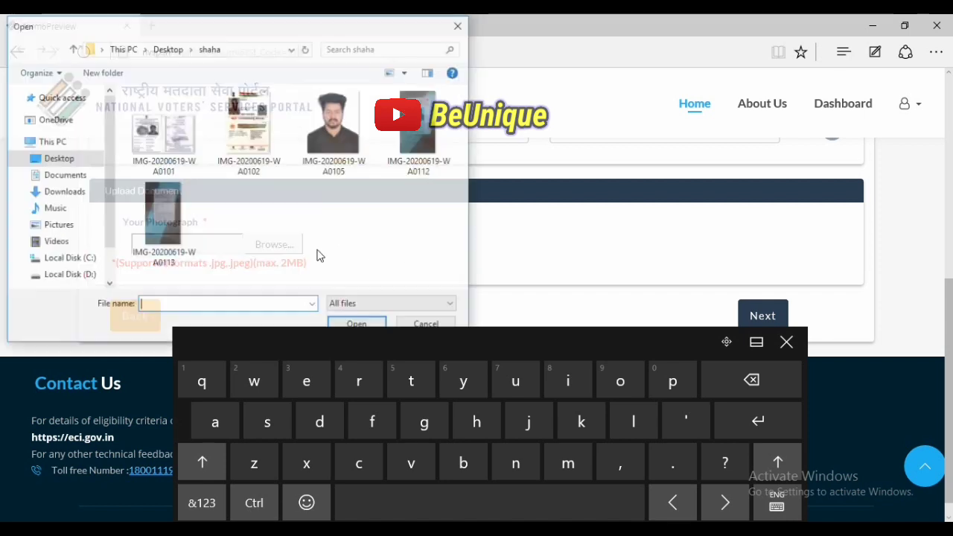
double_click(327, 131)
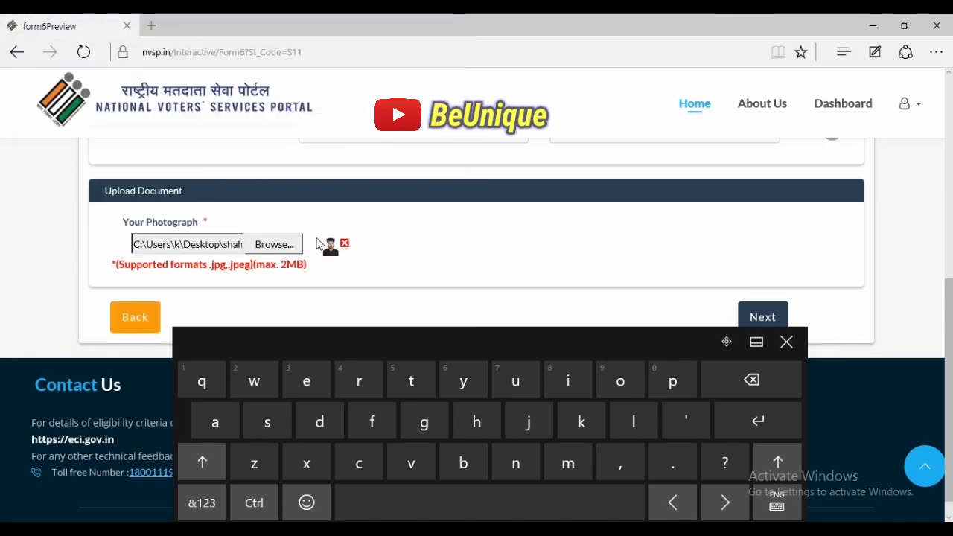
click(774, 318)
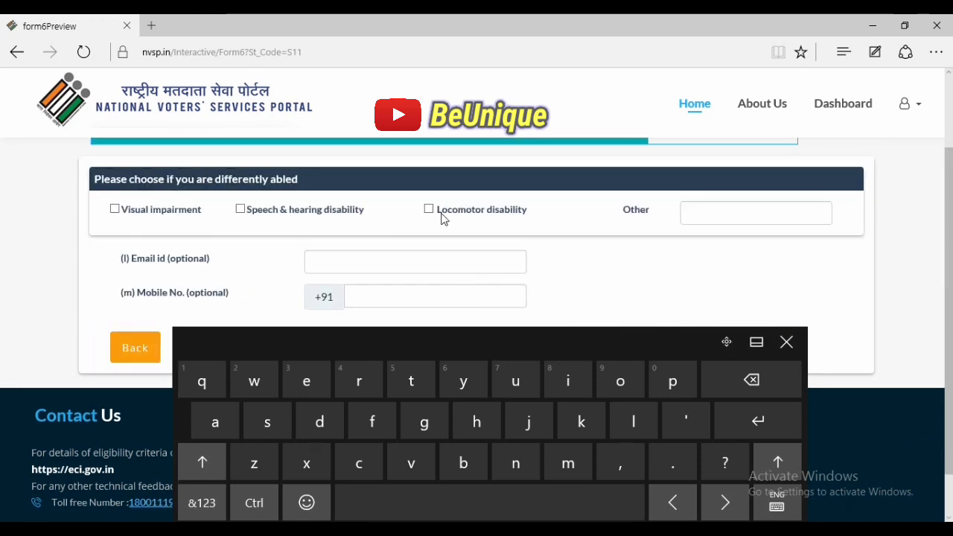
Step: Type 'Cheruvathala' into the declaration's Place field with the touch keyboard
scroll(443, 218, up, 1)
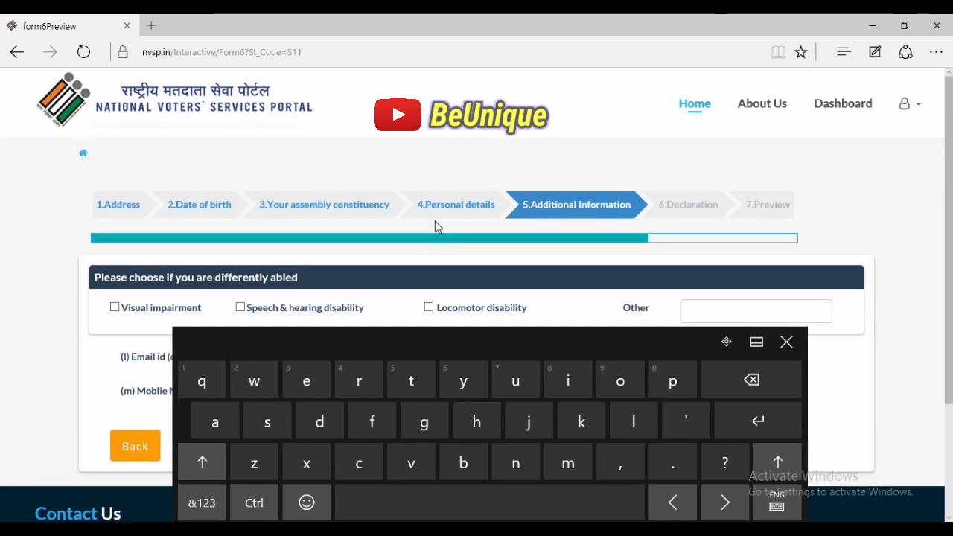
scroll(438, 227, down, 2)
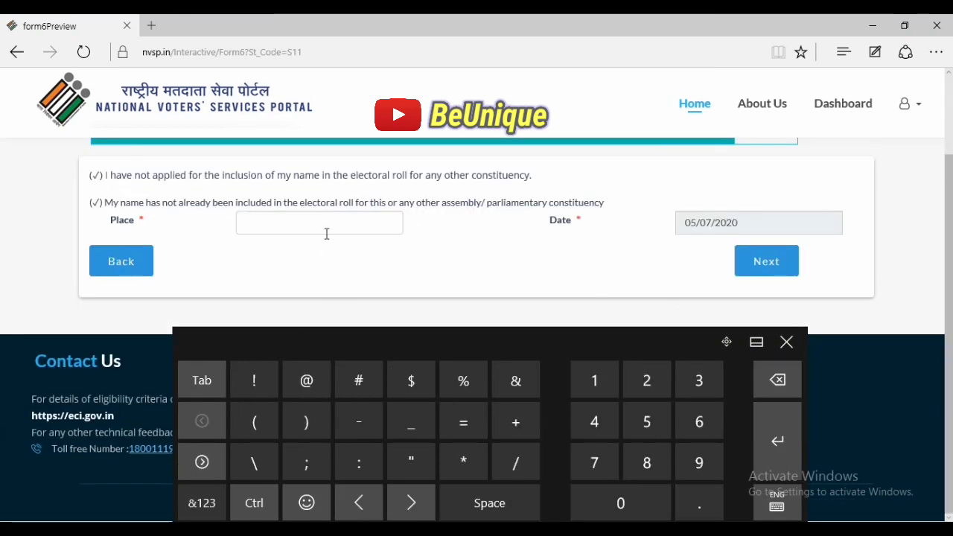
click(310, 222)
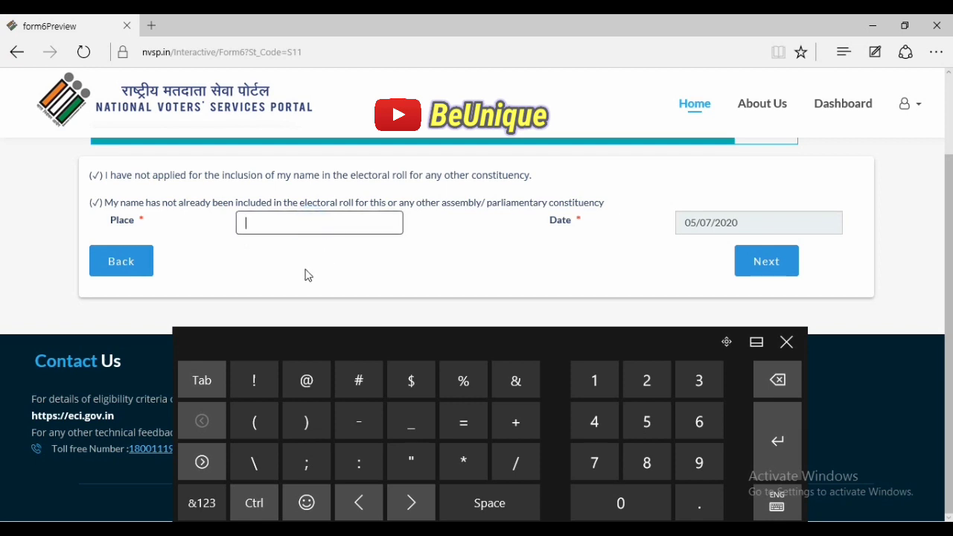
click(201, 502)
click(202, 461)
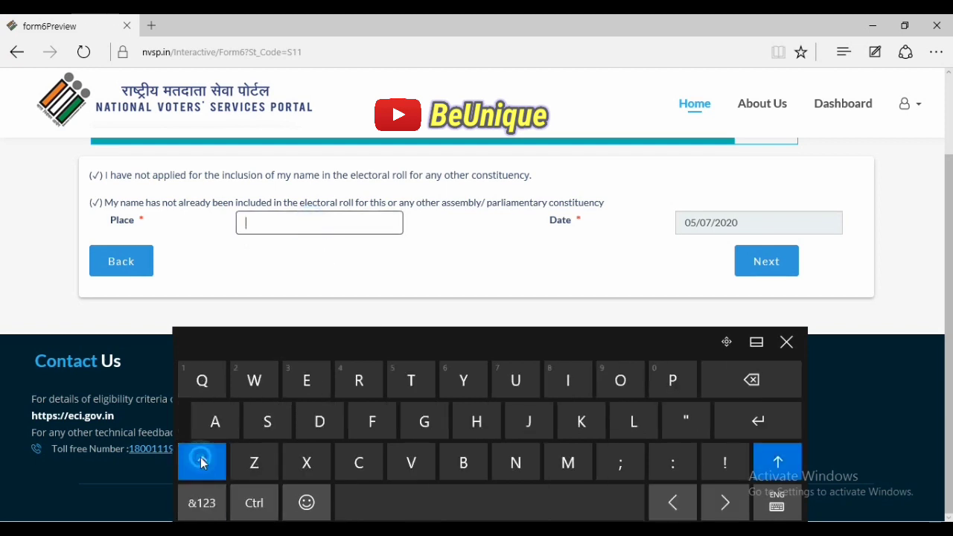
click(359, 462)
click(477, 422)
click(306, 382)
click(358, 381)
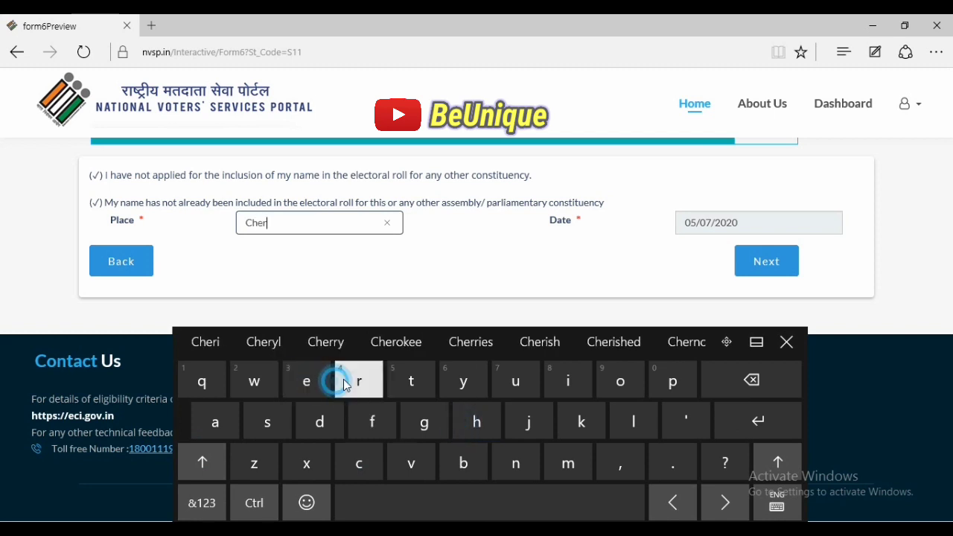
click(516, 381)
click(411, 464)
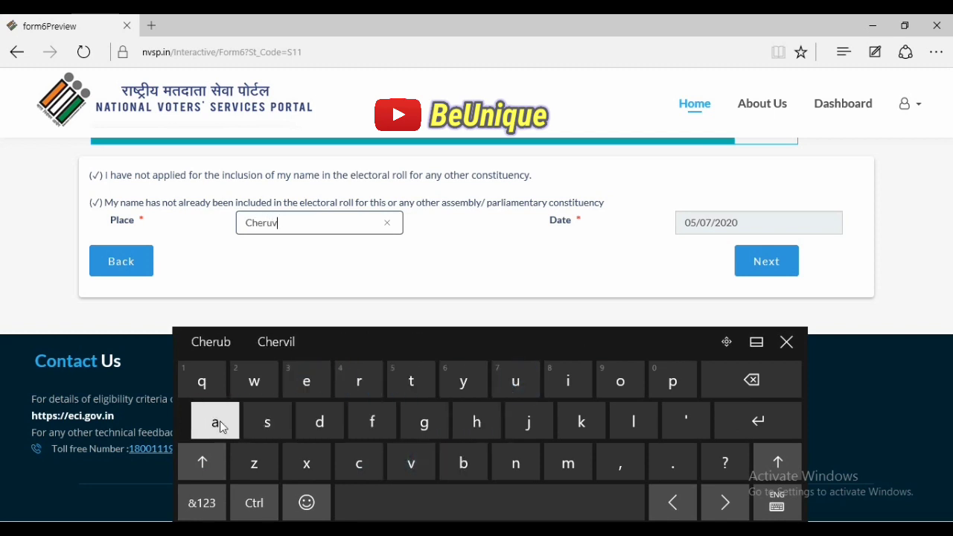
click(216, 423)
click(417, 384)
click(469, 414)
click(215, 423)
click(633, 422)
click(228, 435)
scroll(572, 281, up, 1)
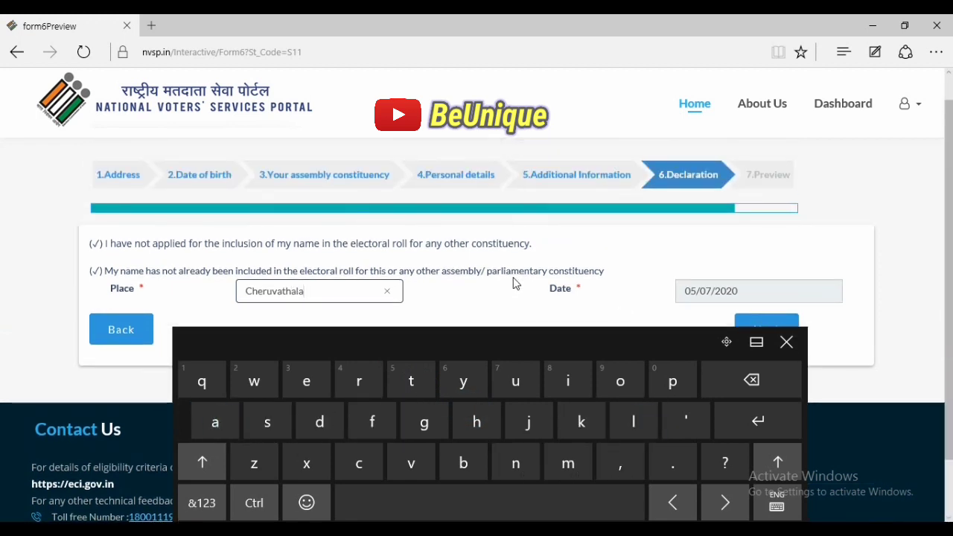
scroll(522, 283, down, 1)
Step: Open the Form-6 preview and review all the entered particulars
click(764, 264)
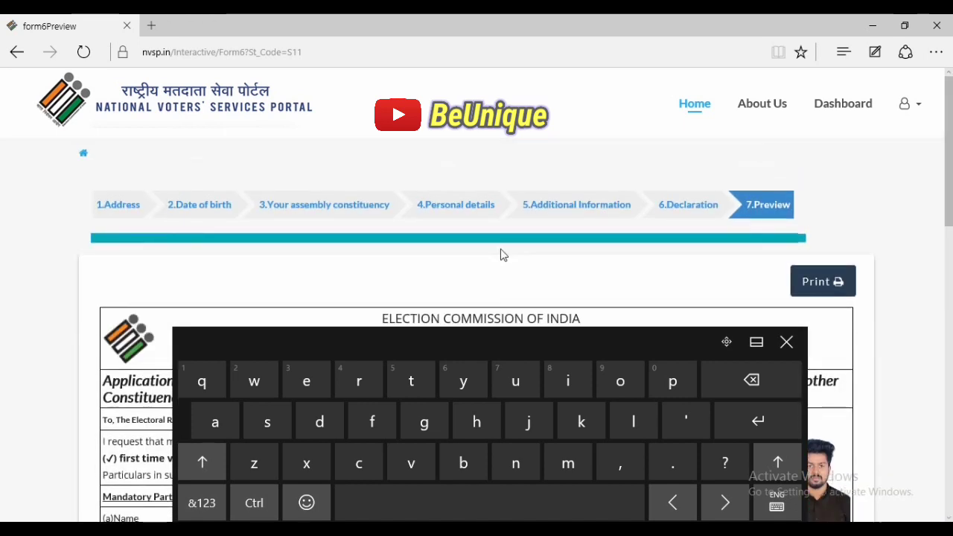
click(788, 343)
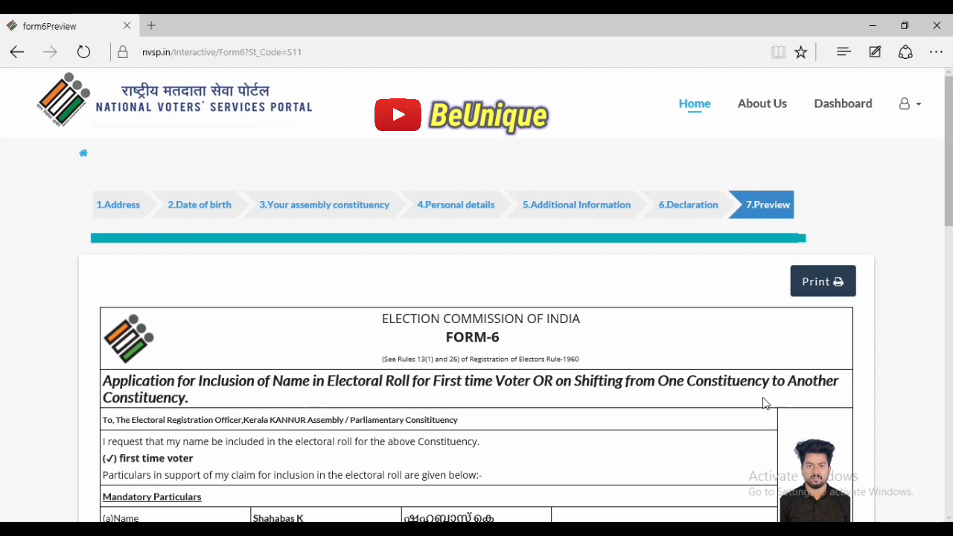
scroll(669, 424, down, 1)
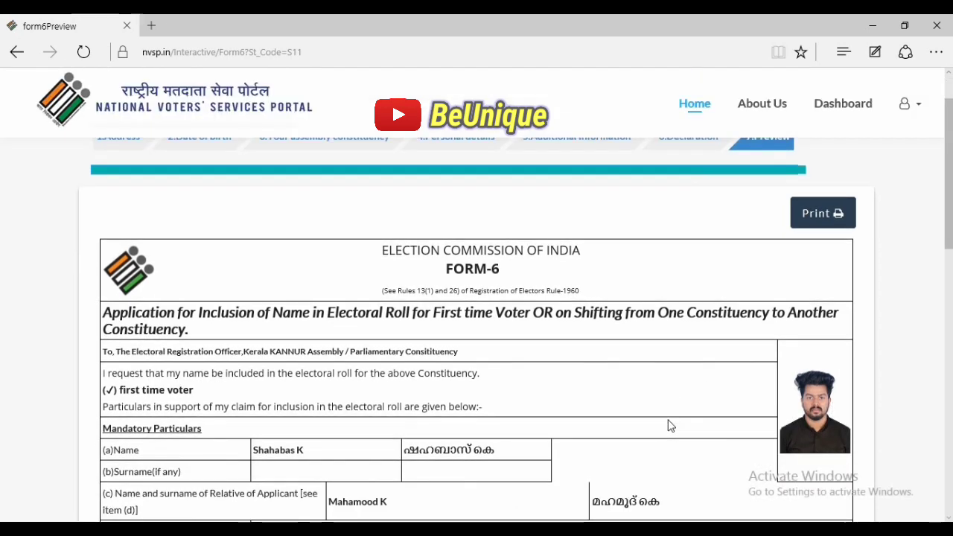
scroll(668, 424, down, 2)
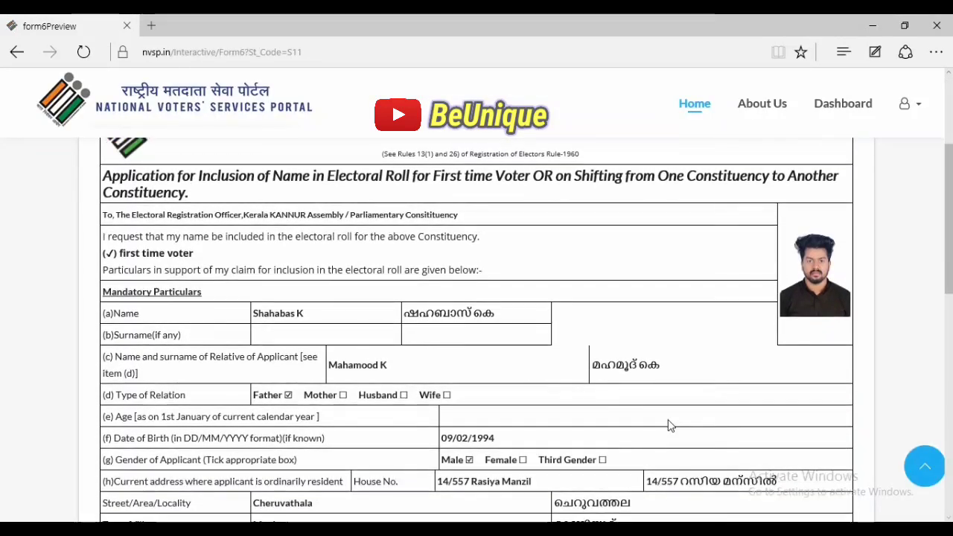
scroll(668, 424, down, 1)
scroll(668, 424, down, 2)
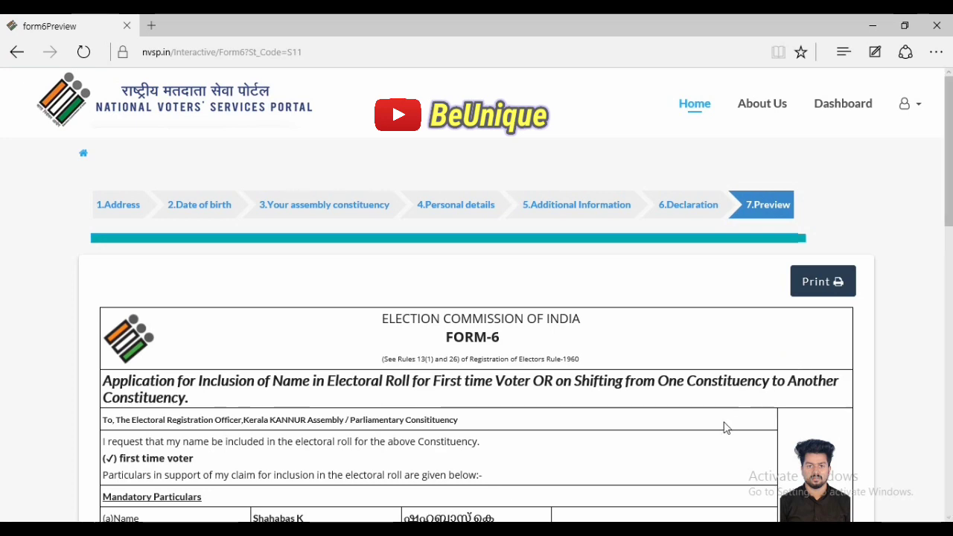
scroll(669, 425, down, 1)
scroll(669, 426, down, 2)
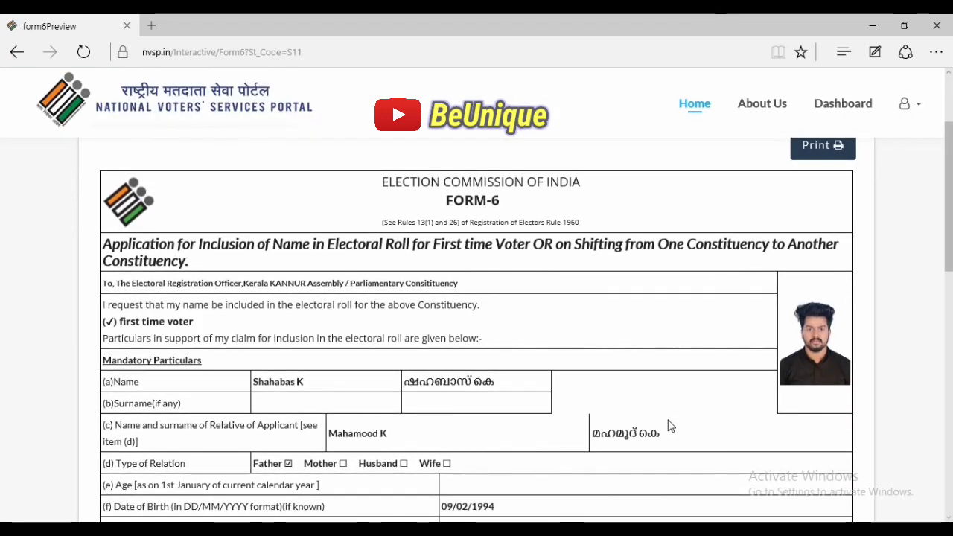
scroll(669, 426, down, 1)
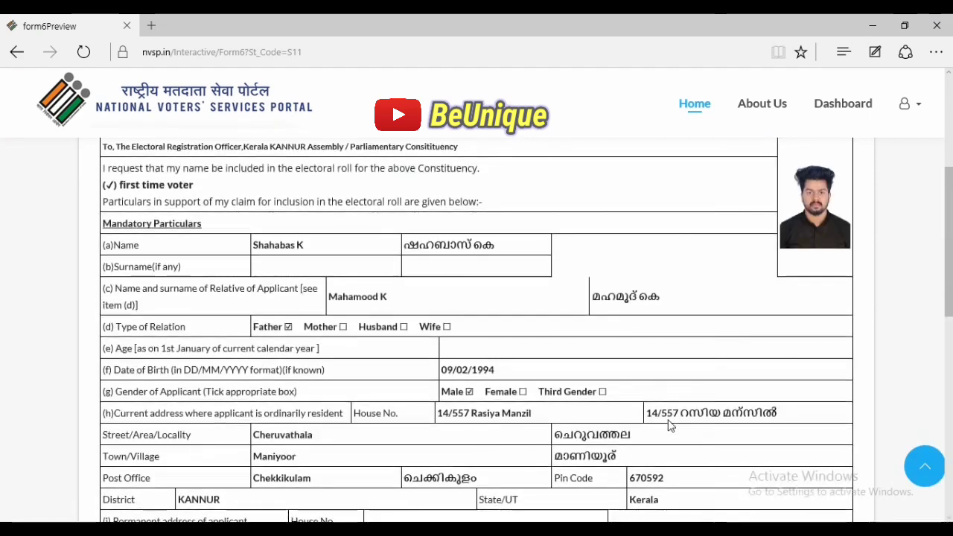
scroll(669, 425, down, 2)
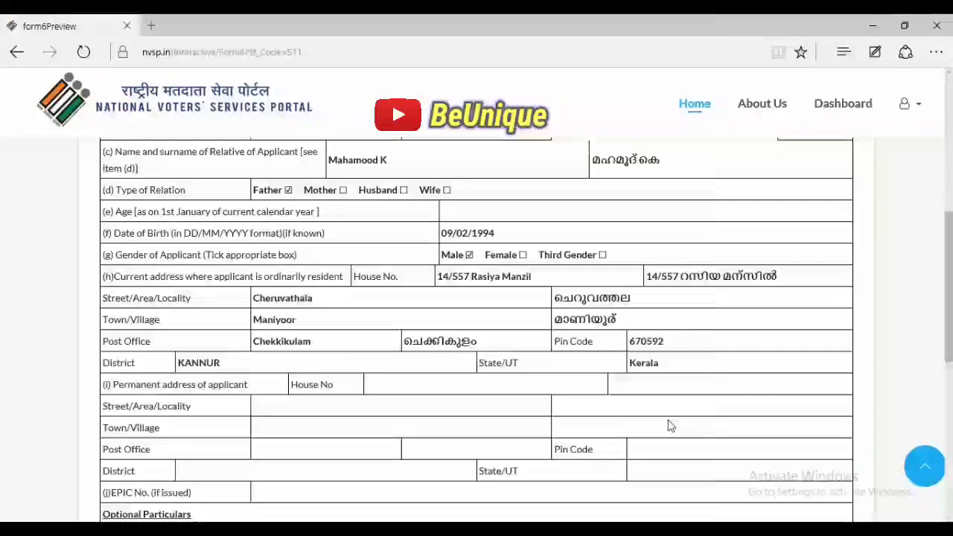
scroll(667, 403, down, 2)
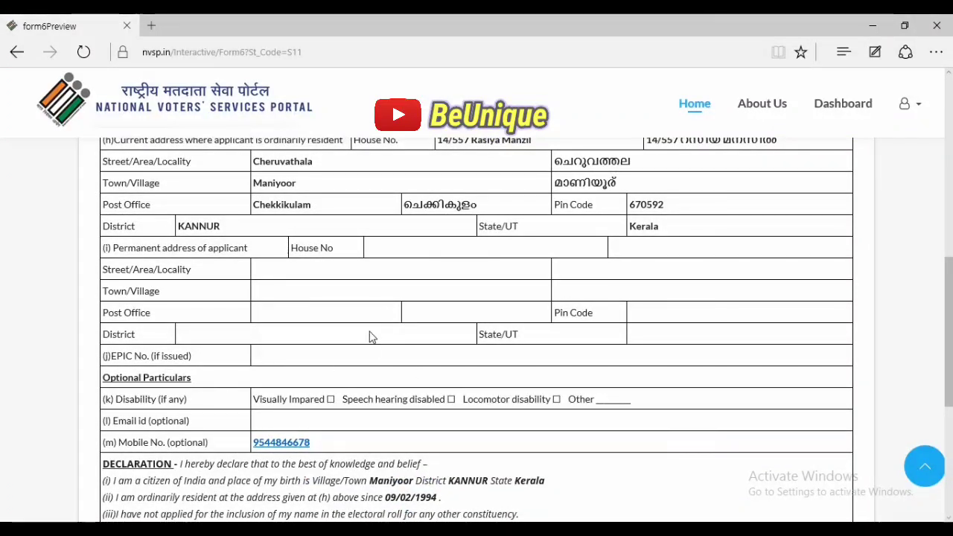
Step: Check the declaration and submit the Form 6 application
scroll(371, 354, up, 1)
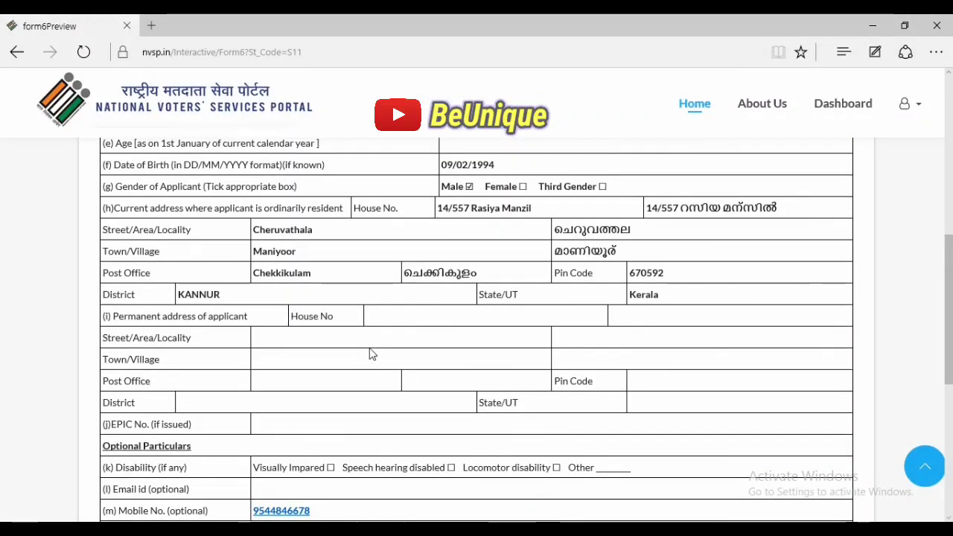
scroll(371, 356, down, 3)
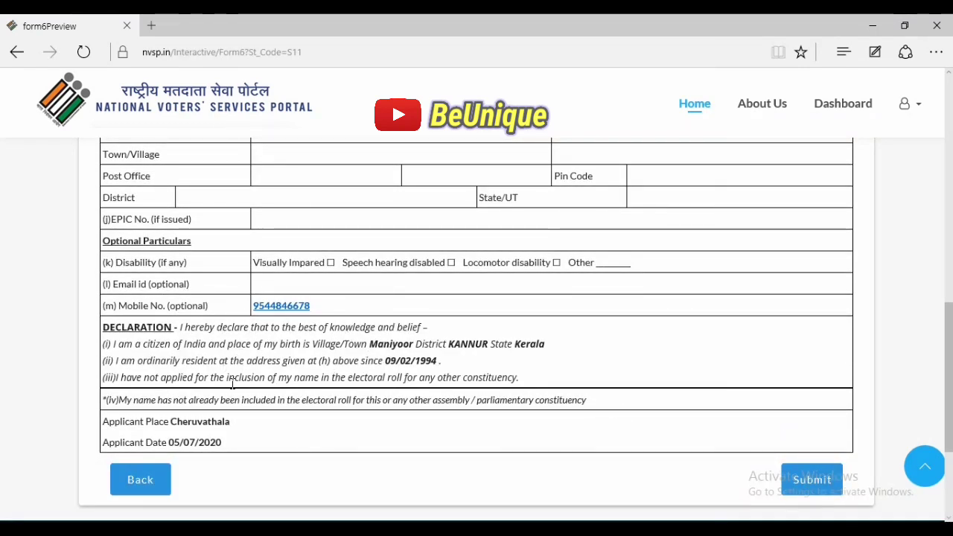
scroll(715, 382, up, 6)
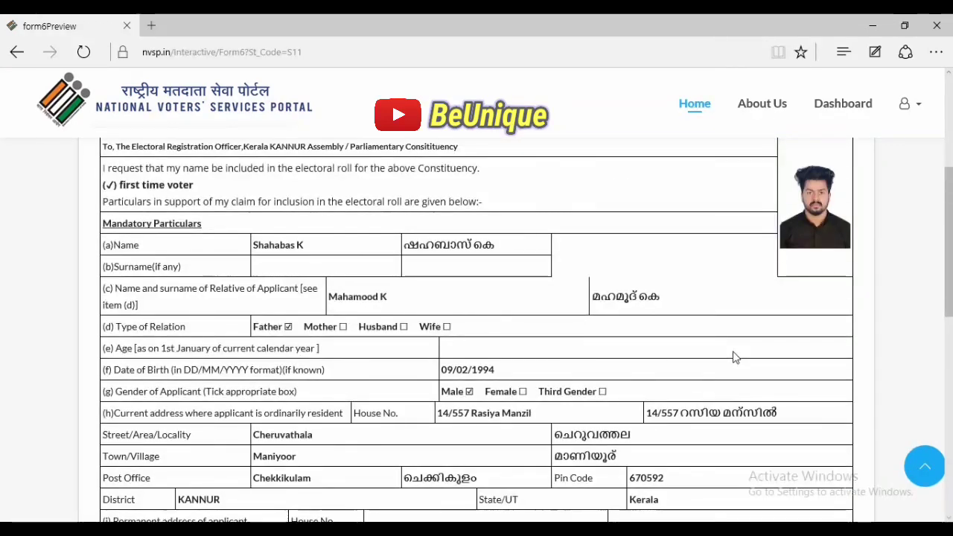
scroll(734, 357, down, 8)
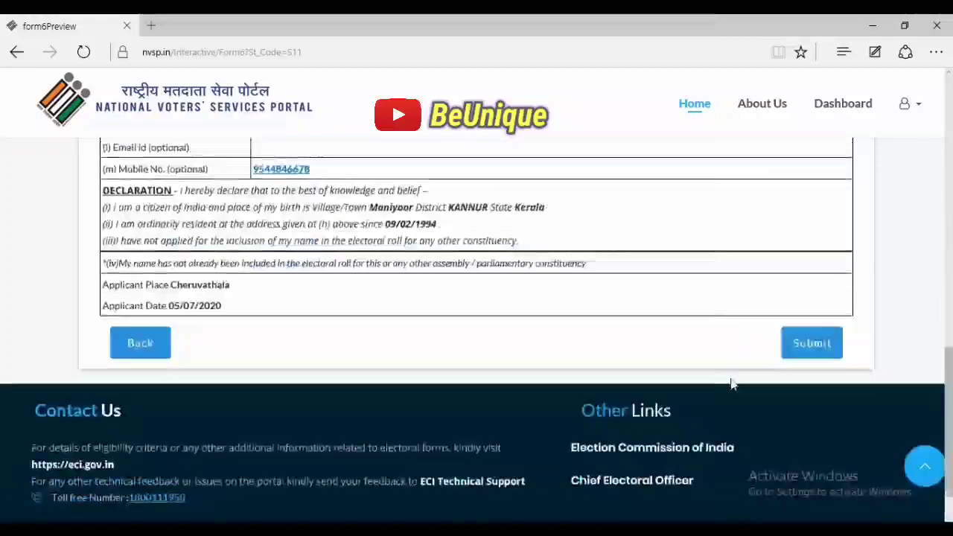
click(799, 356)
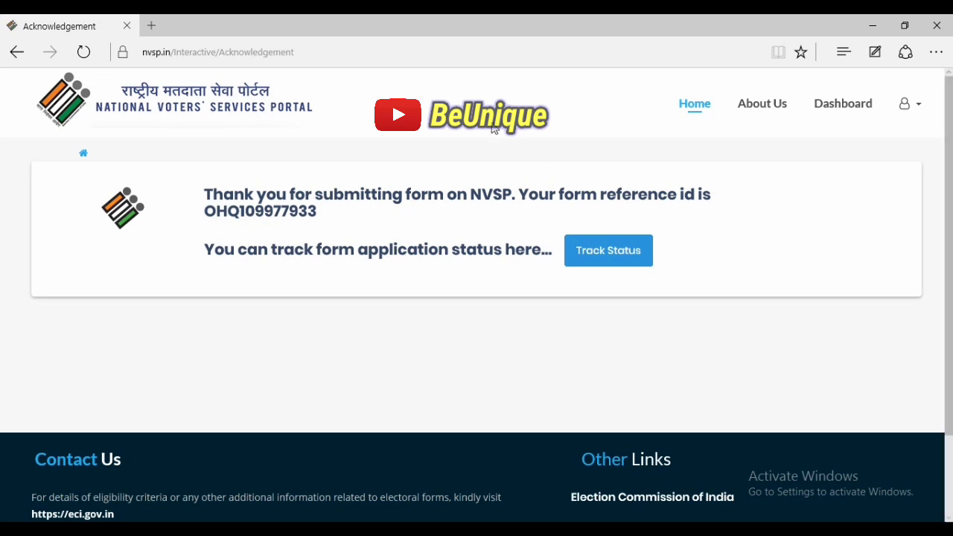
Step: Copy the issued form reference ID and go to the Track Status page
drag(315, 215, 214, 222)
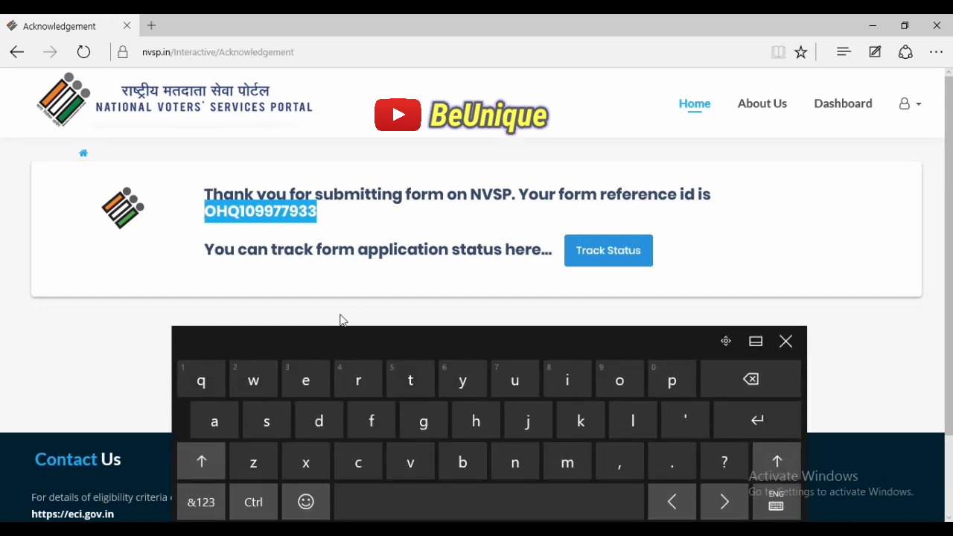
right_click(295, 214)
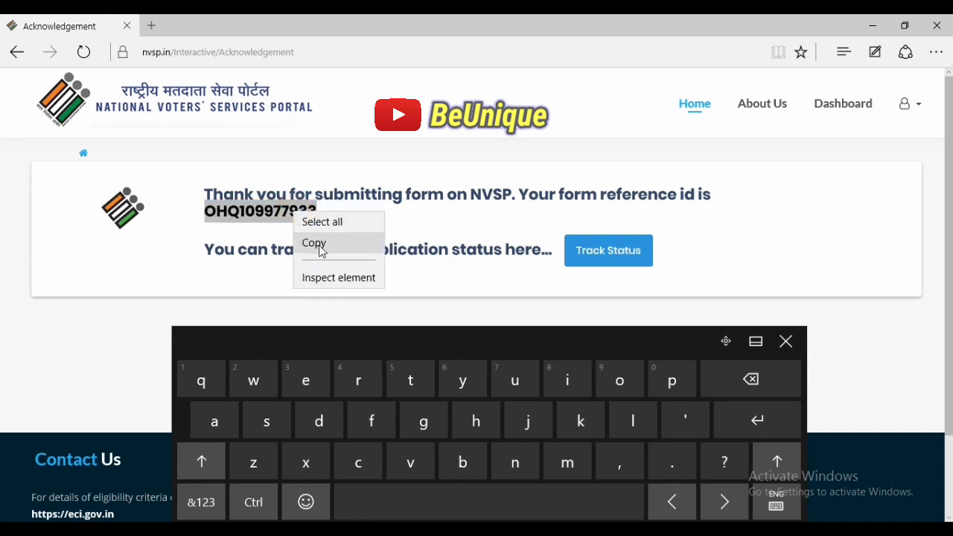
click(314, 234)
click(602, 246)
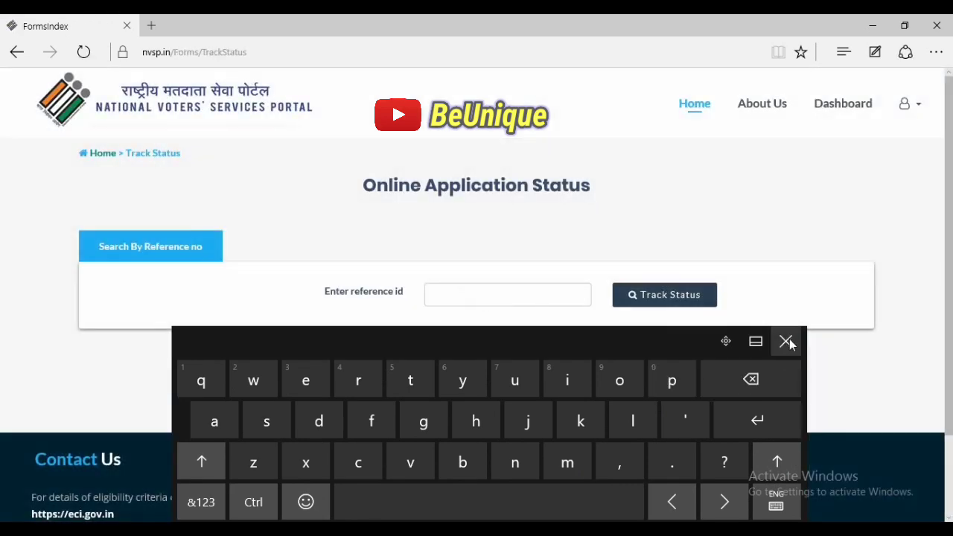
Step: Paste the reference ID and look up the status, showing Submitted on 05/07/2020
click(788, 342)
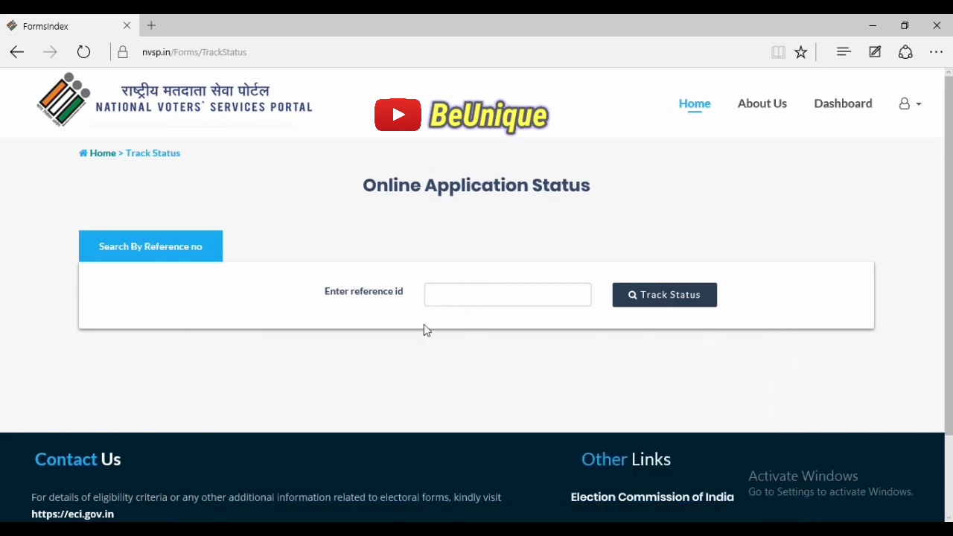
click(459, 289)
right_click(459, 290)
click(476, 324)
click(622, 302)
scroll(448, 422, down, 2)
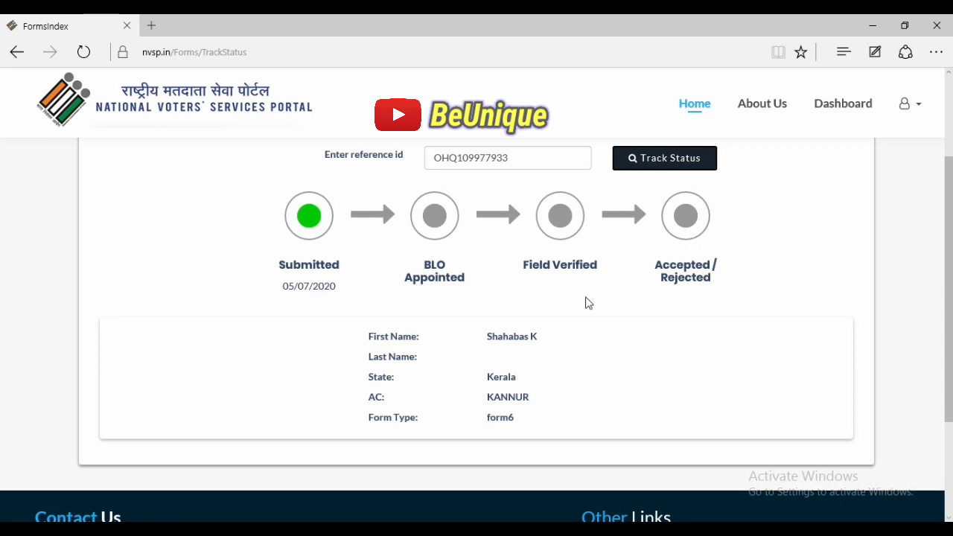
scroll(542, 351, down, 2)
scroll(542, 351, up, 4)
scroll(541, 358, up, 1)
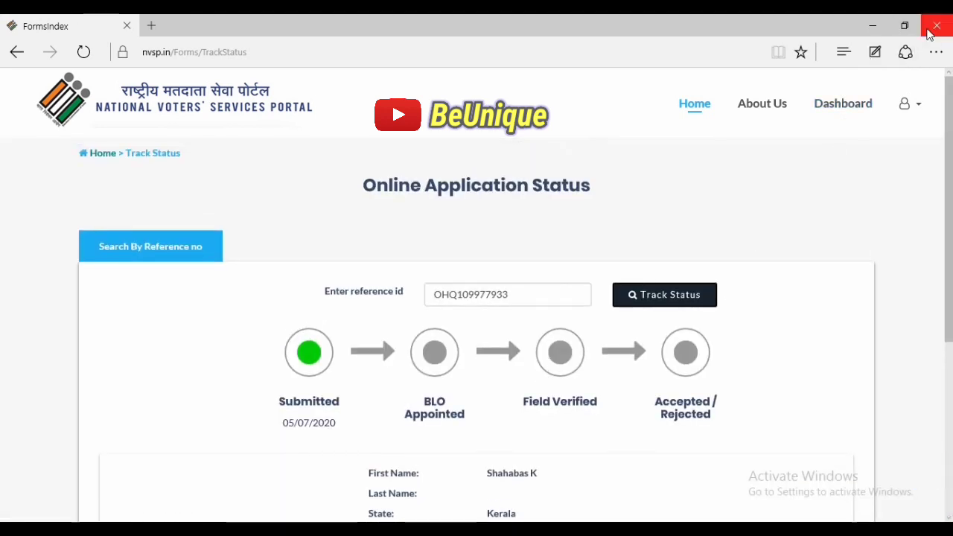